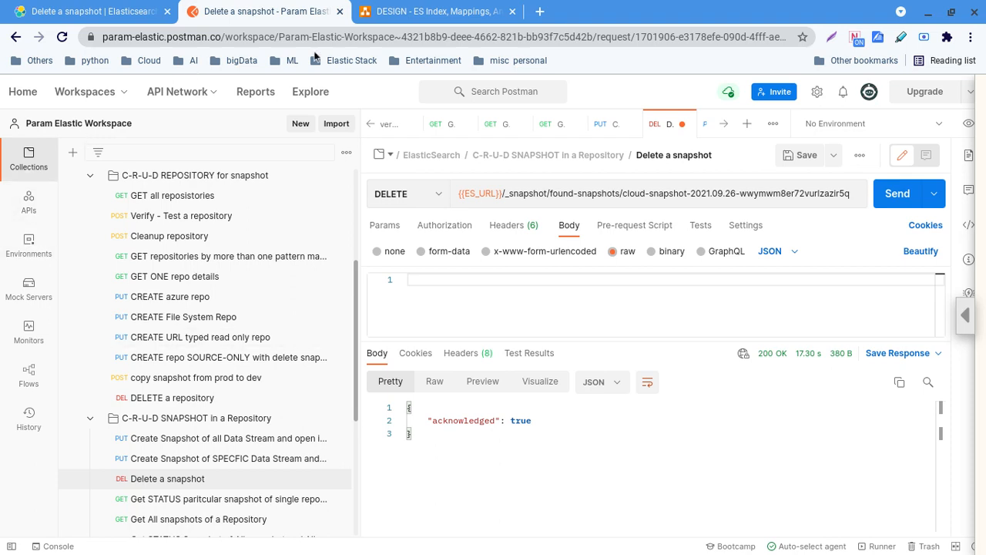
# Switch to the diagrams.net tab showing the ES snapshot design diagram
pyautogui.click(412, 14)
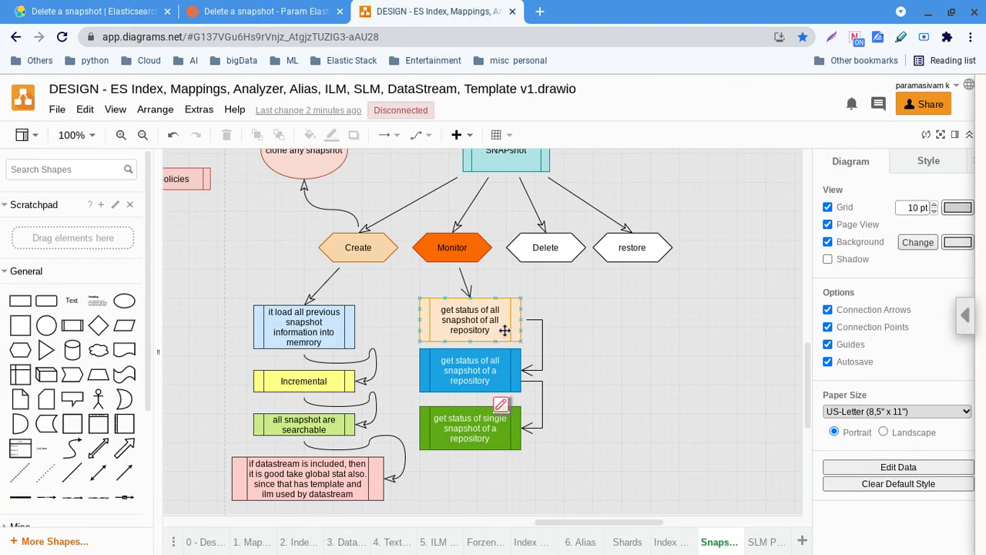
# Give the Delete hexagon a yellow fill, then return to the Postman delete-snapshot request
pyautogui.click(537, 253)
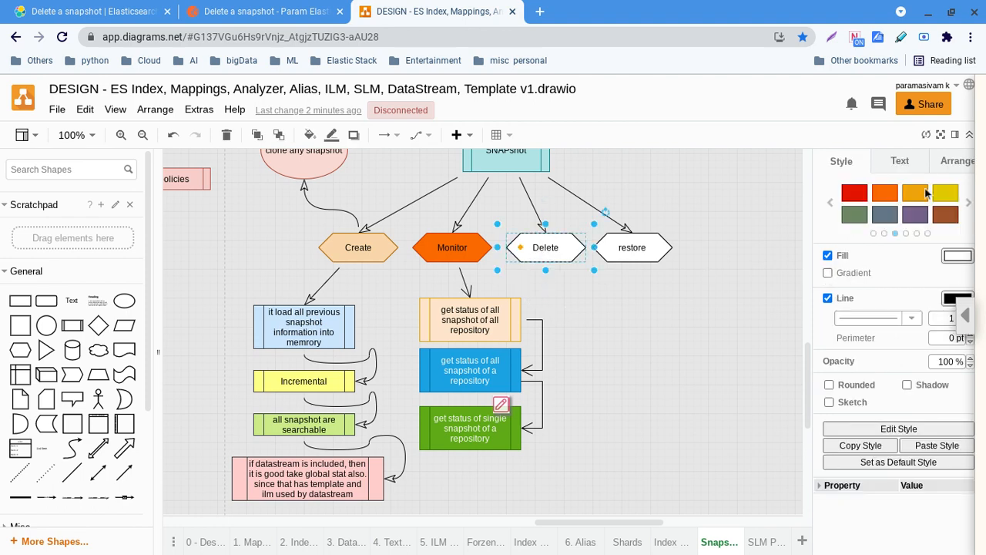
pyautogui.click(855, 196)
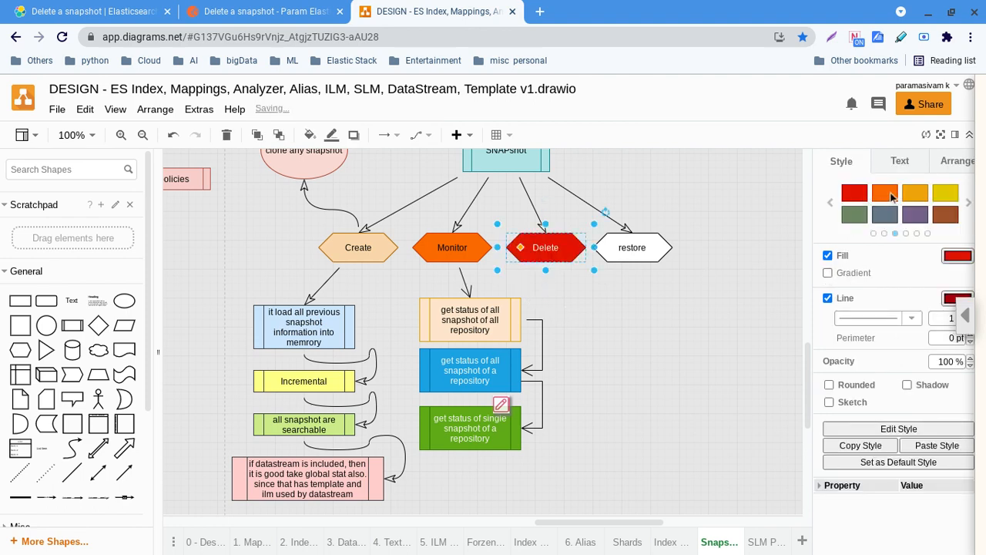
pyautogui.click(951, 196)
pyautogui.click(637, 355)
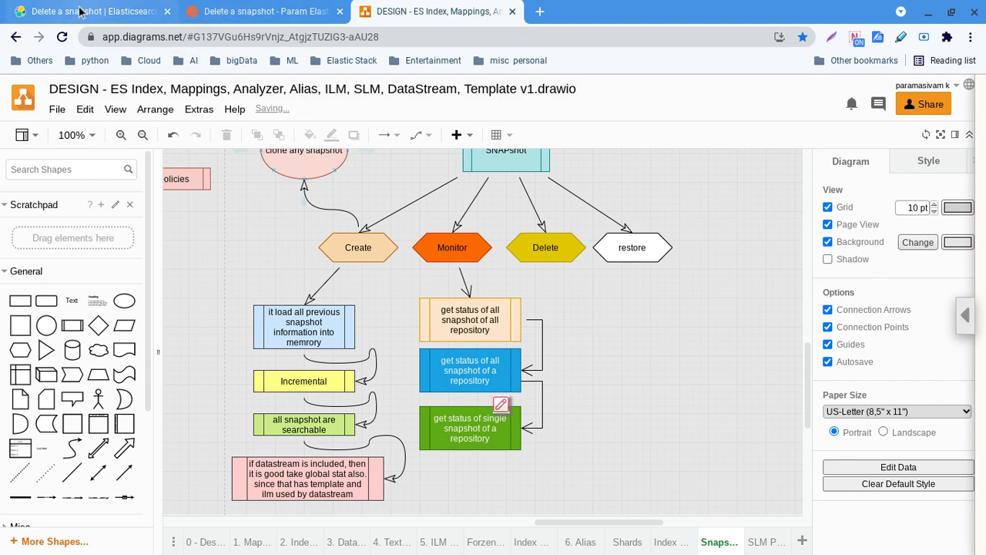
pyautogui.click(231, 12)
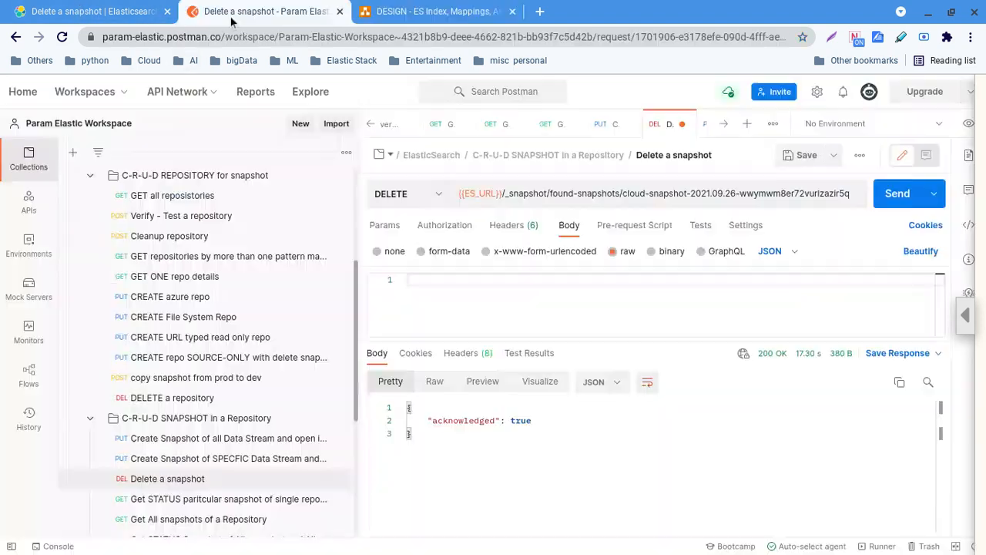
# Open 'Create Snapshot of all Data Stream' and change snapshot_1 to snapshot_4 in its URL
pyautogui.scroll(-2, 247, 378)
pyautogui.click(247, 378)
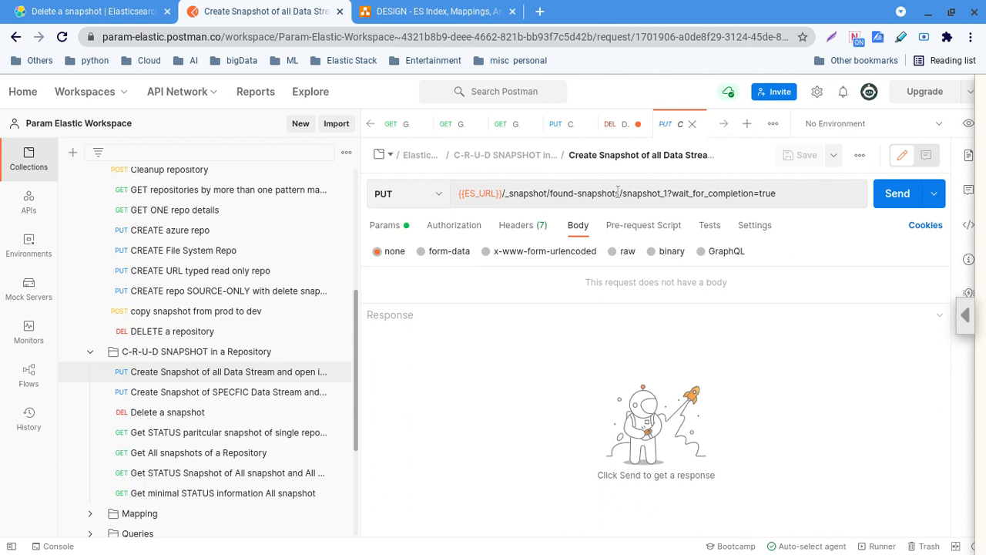
pyautogui.moveTo(618, 194); pyautogui.dragTo(549, 195)
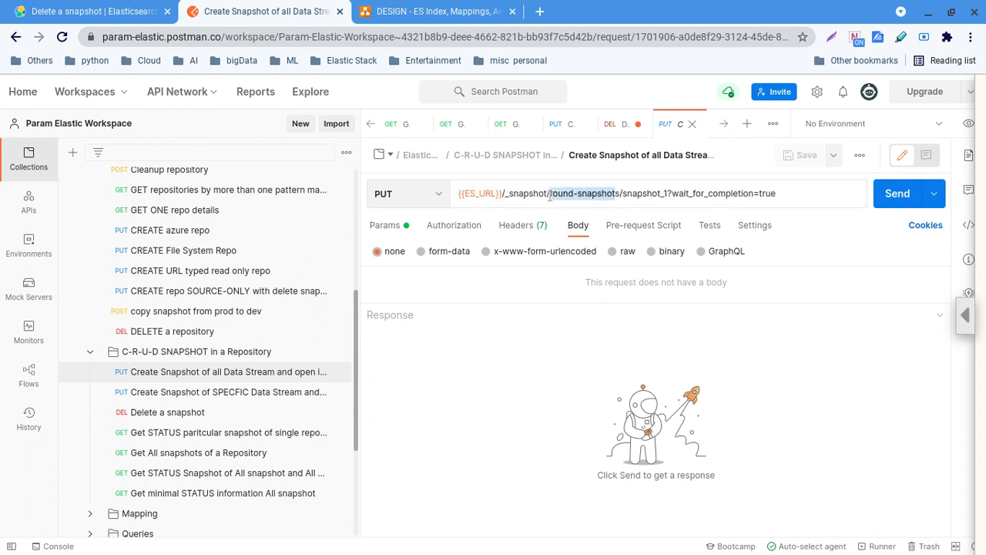
pyautogui.click(668, 194)
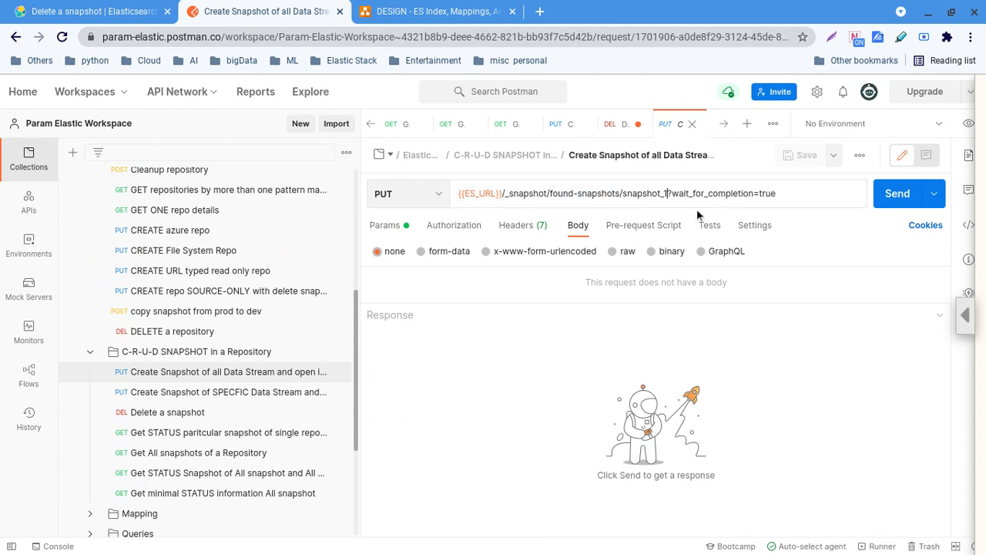
pyautogui.press('BackSpace')
pyautogui.write('4')
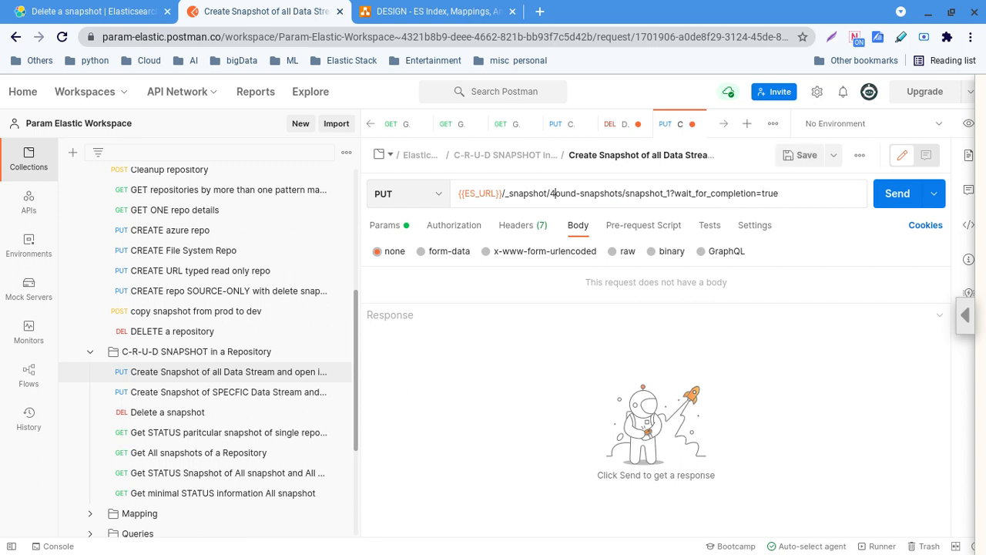
pyautogui.press('BackSpace')
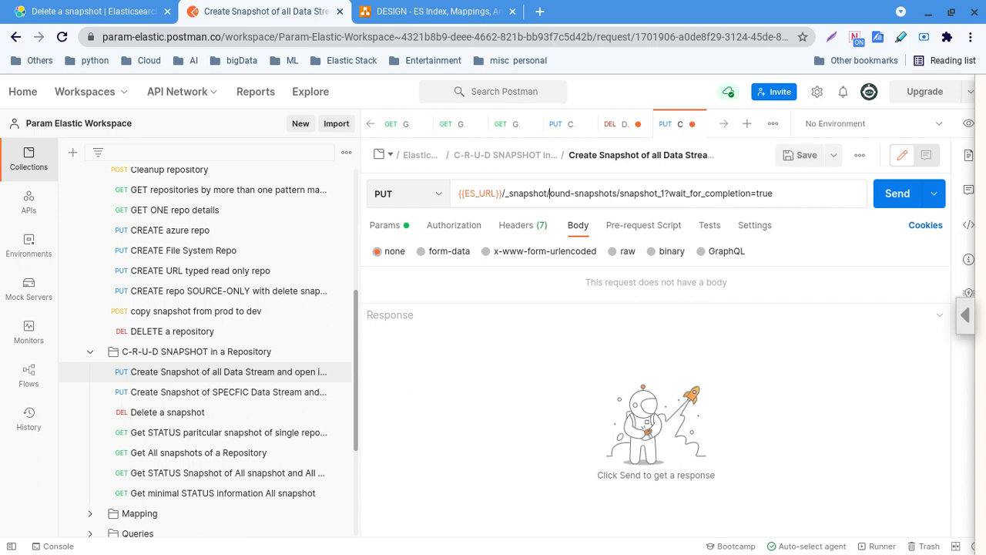
pyautogui.click(666, 192)
pyautogui.press('BackSpace')
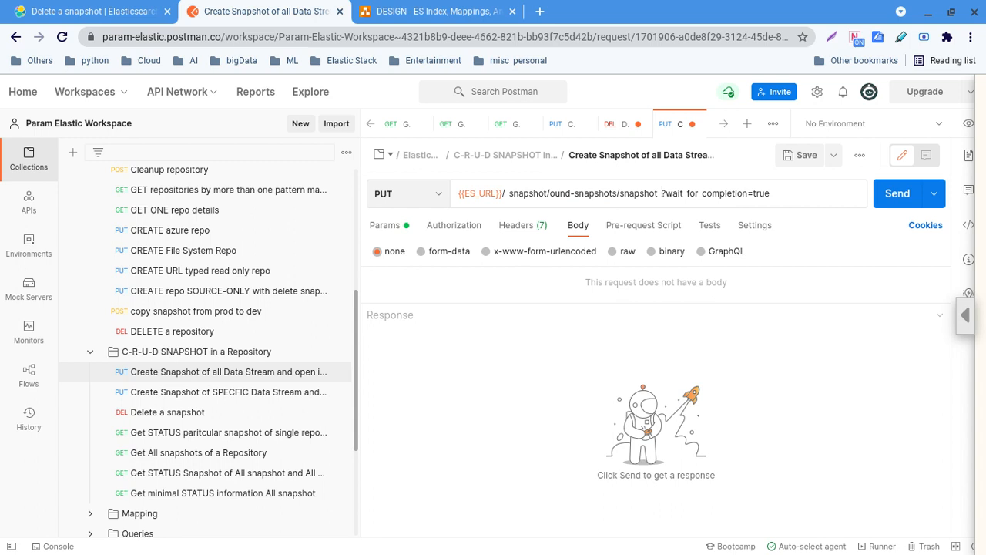
pyautogui.write('4')
# Save the request with wait_for_completion=true kept in the URL
pyautogui.moveTo(670, 193); pyautogui.dragTo(752, 194)
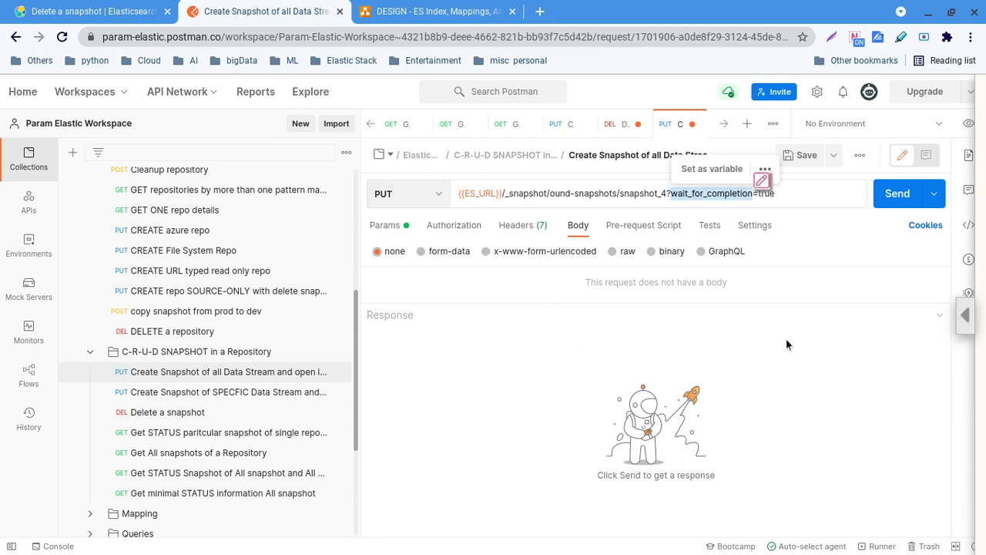
pyautogui.click(787, 363)
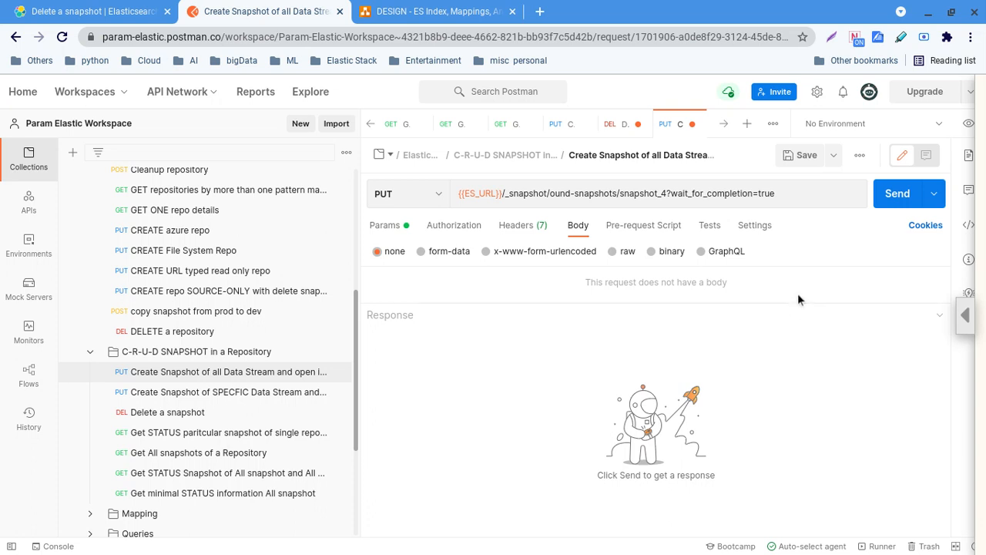
pyautogui.click(805, 156)
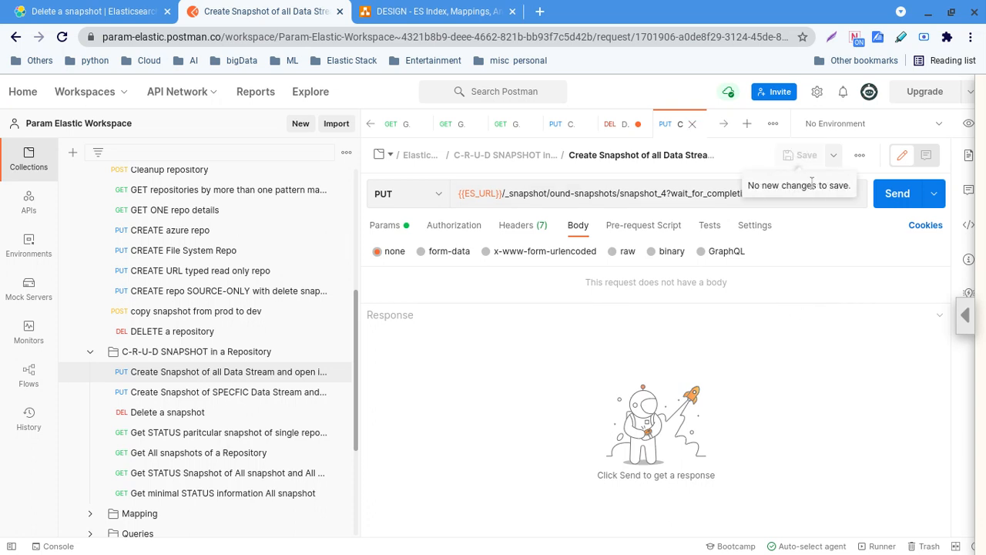
# Send the snapshot_4 request, get the 404, then correct ound-snapshots to found-snapshots and save
pyautogui.click(894, 194)
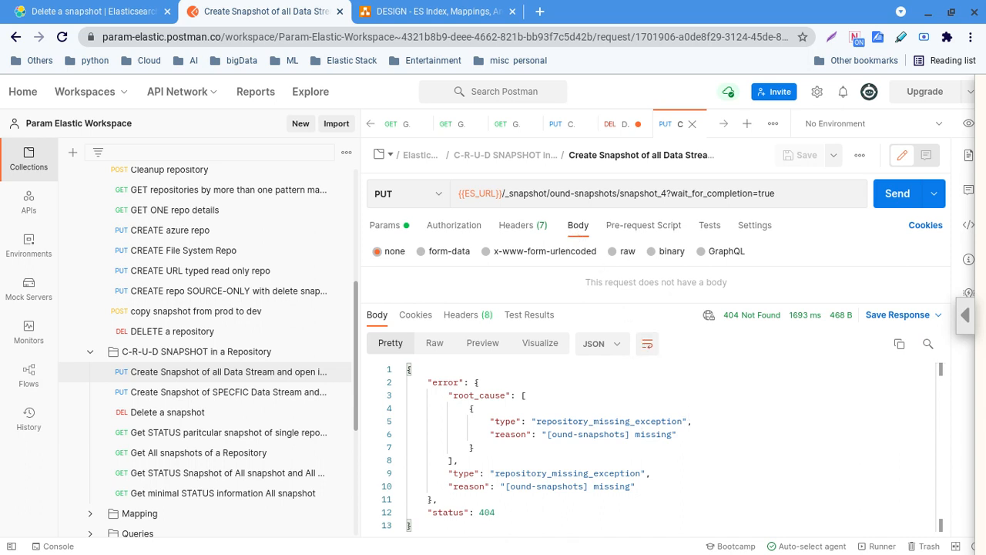
pyautogui.moveTo(550, 193); pyautogui.dragTo(591, 193)
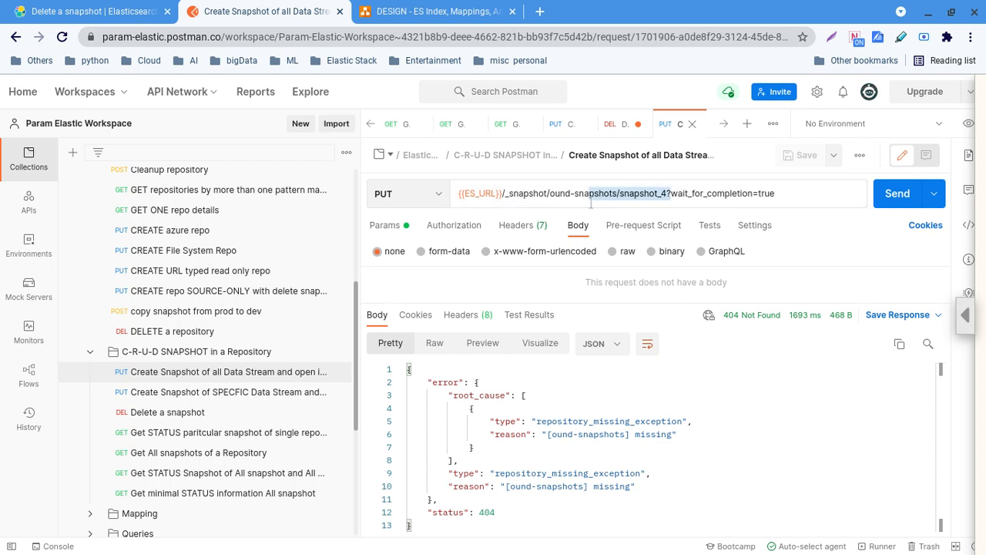
pyautogui.click(552, 193)
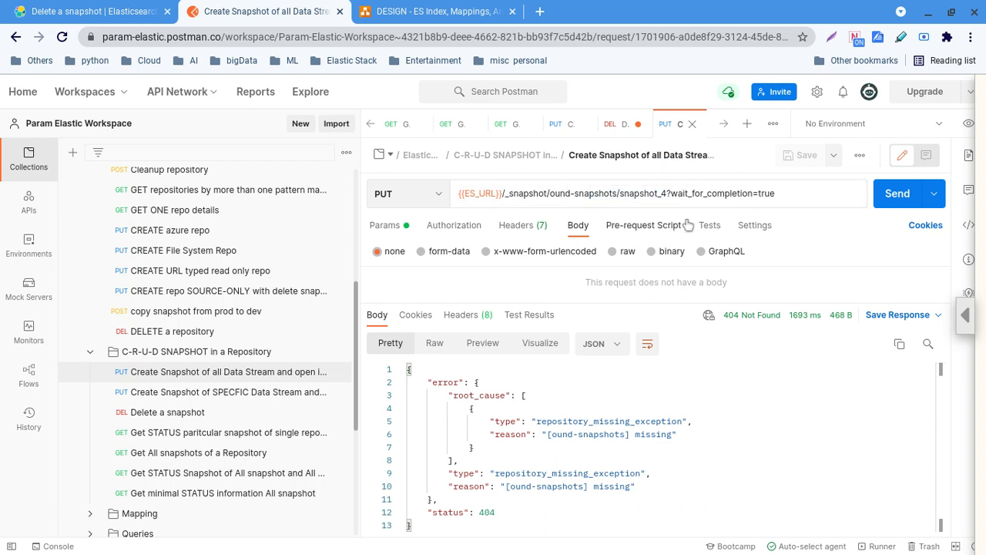
pyautogui.write('f')
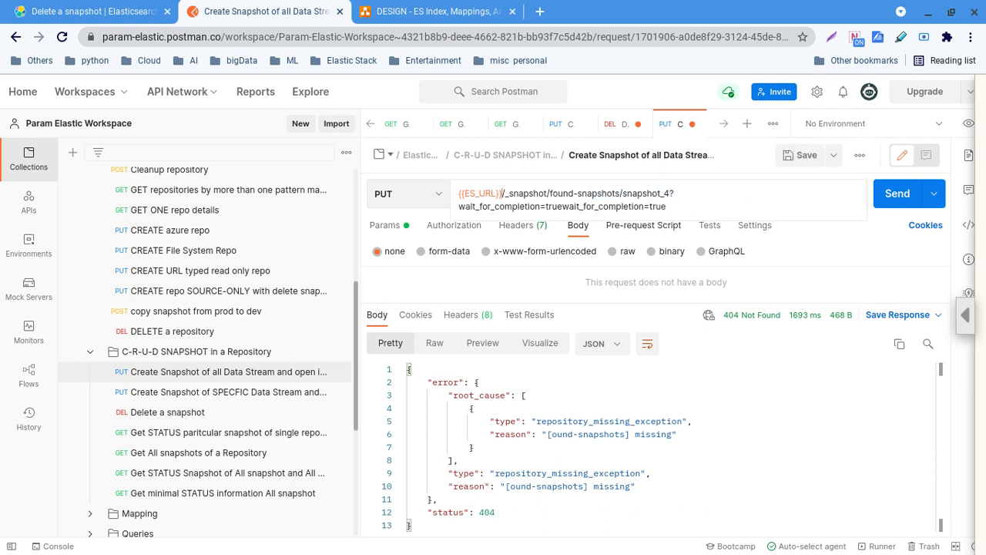
pyautogui.click(797, 369)
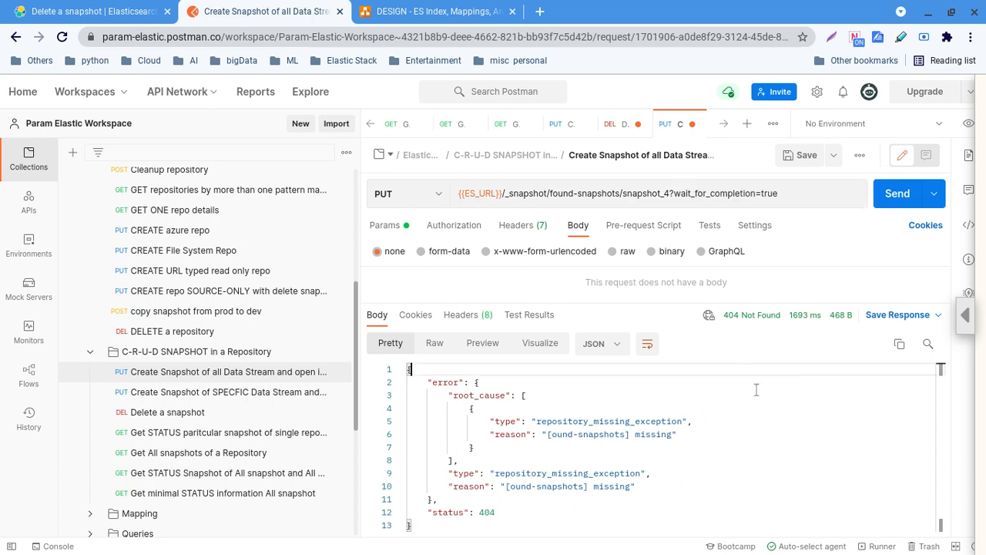
pyautogui.click(803, 155)
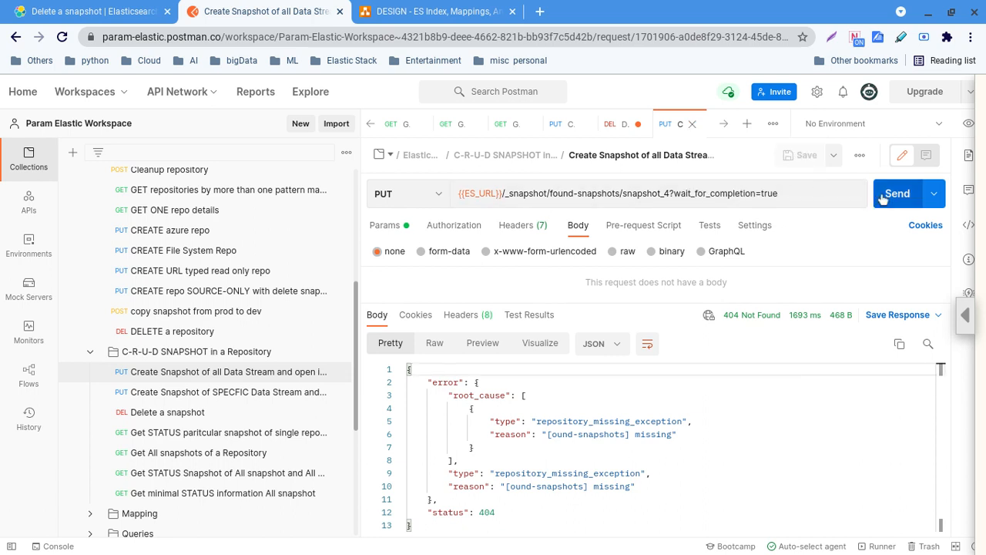
# Resend snapshot_4, read the 200 OK feature states, then open the SPECFIC Data Stream request
pyautogui.click(893, 195)
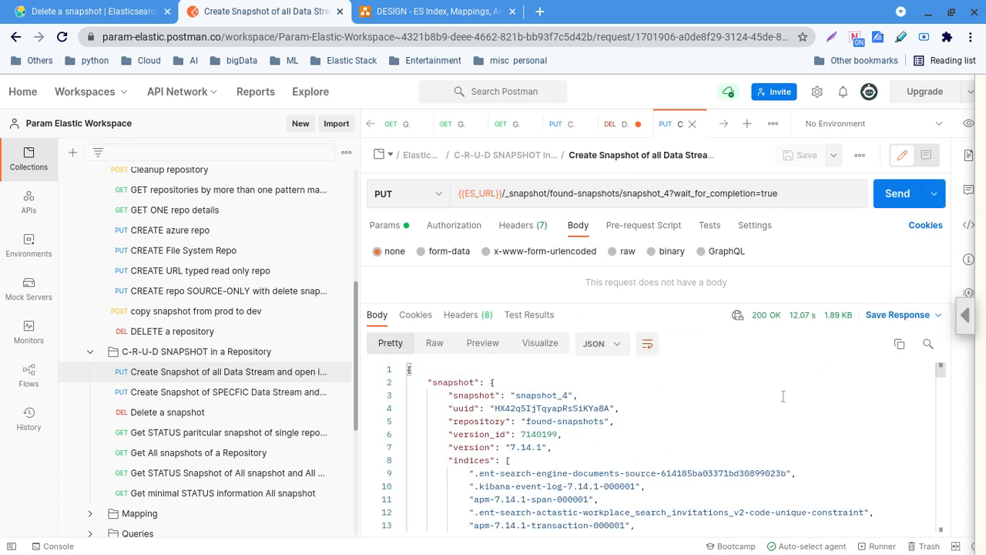
pyautogui.scroll(-3, 755, 428)
pyautogui.scroll(3, 755, 428)
pyautogui.scroll(-10, 755, 428)
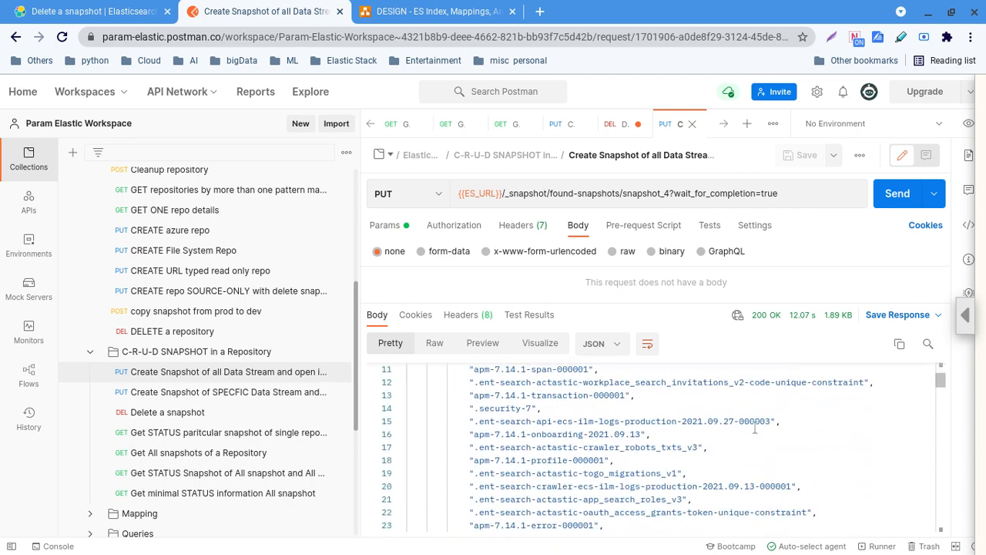
pyautogui.scroll(-4, 755, 427)
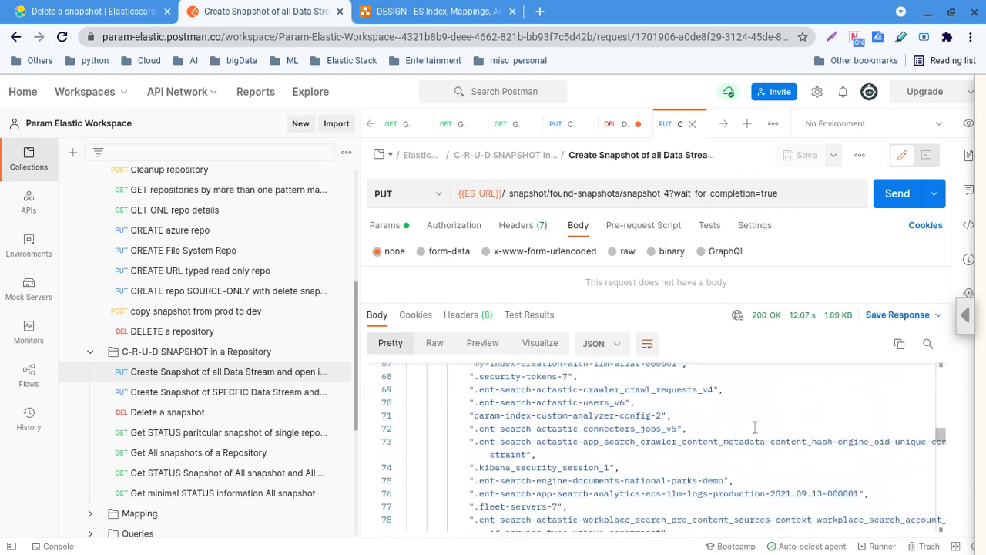
pyautogui.scroll(-8, 755, 427)
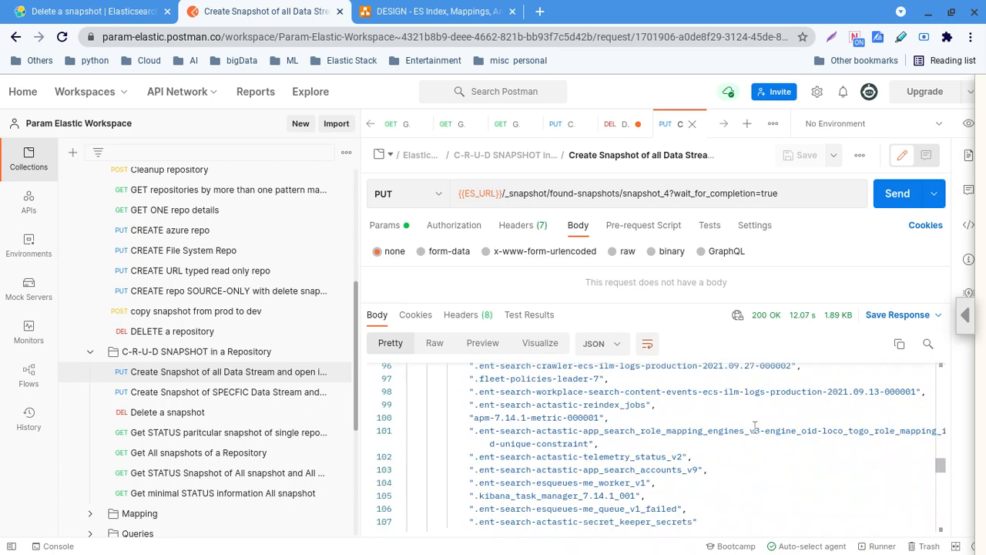
pyautogui.scroll(-1, 755, 428)
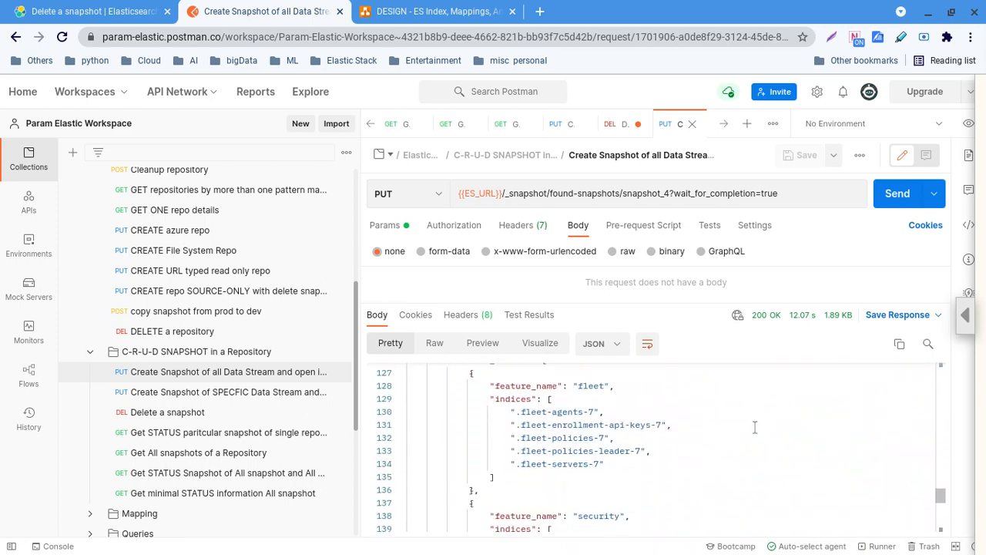
pyautogui.scroll(-4, 755, 428)
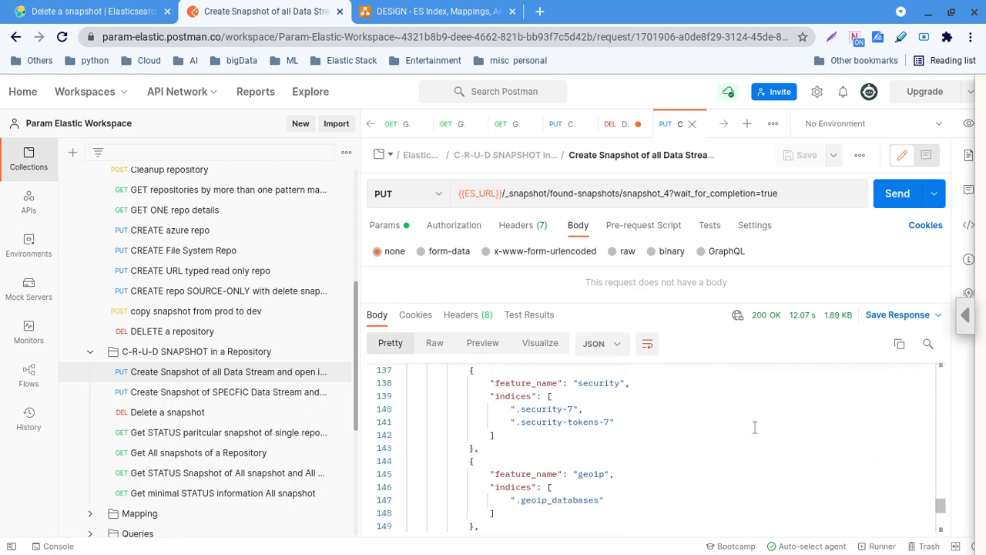
pyautogui.scroll(-2, 755, 428)
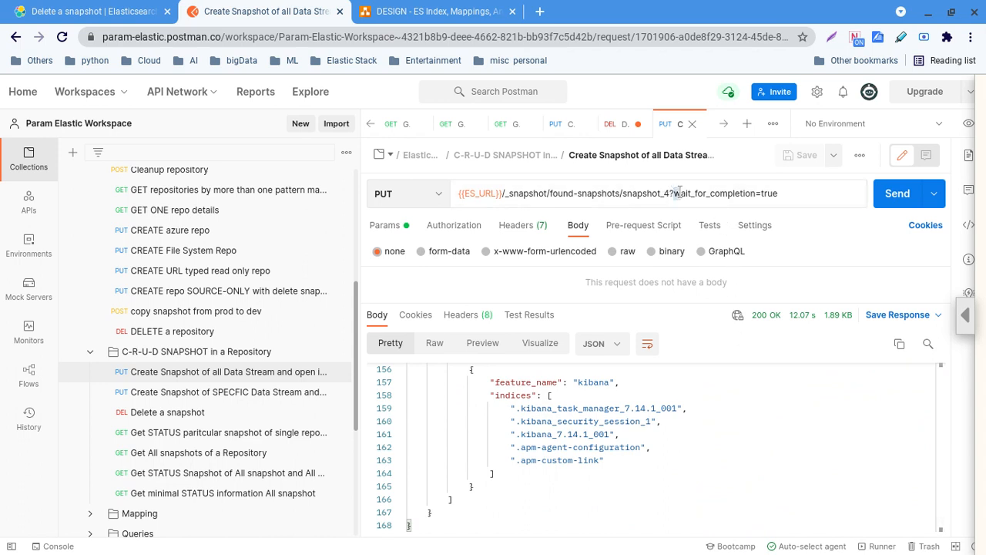
pyautogui.moveTo(675, 193); pyautogui.dragTo(793, 188)
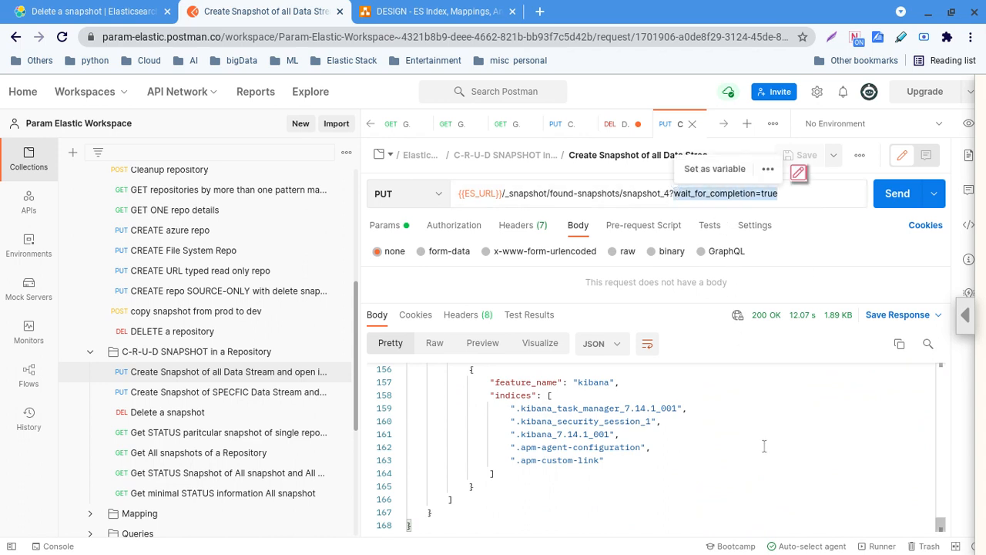
pyautogui.click(276, 393)
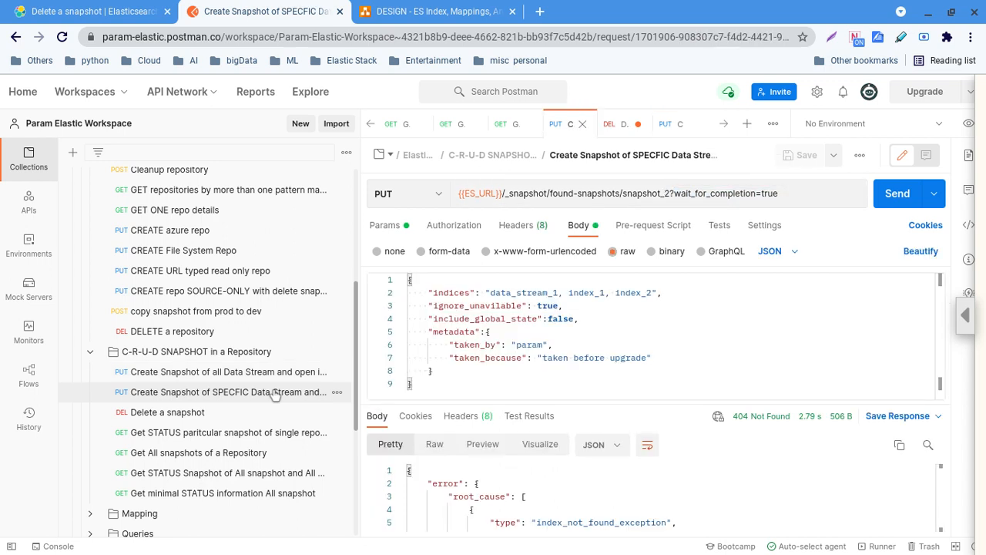
# Inspect the found-snapshots URL and the indices in the body, then dismiss the error page
pyautogui.click(670, 191)
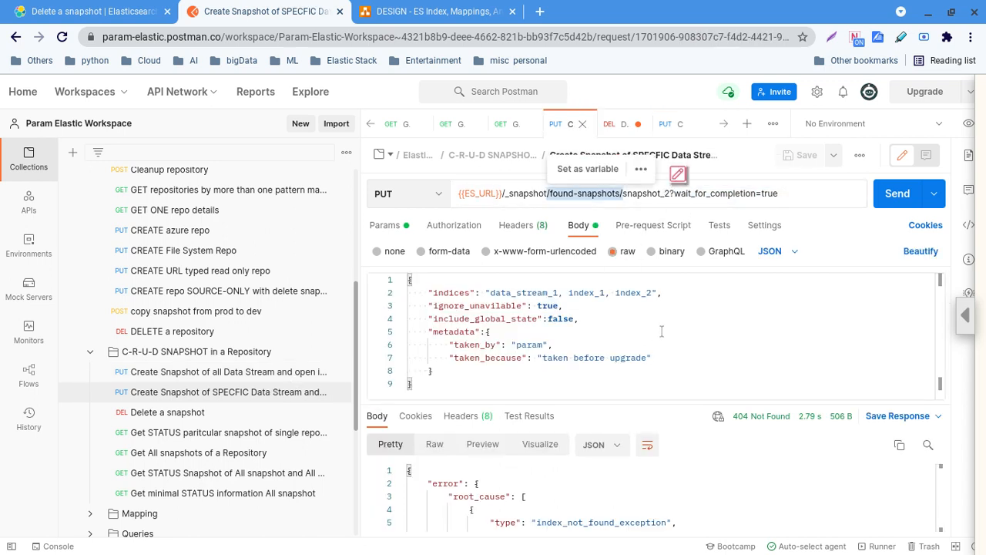
pyautogui.click(661, 332)
pyautogui.doubleClick(540, 293)
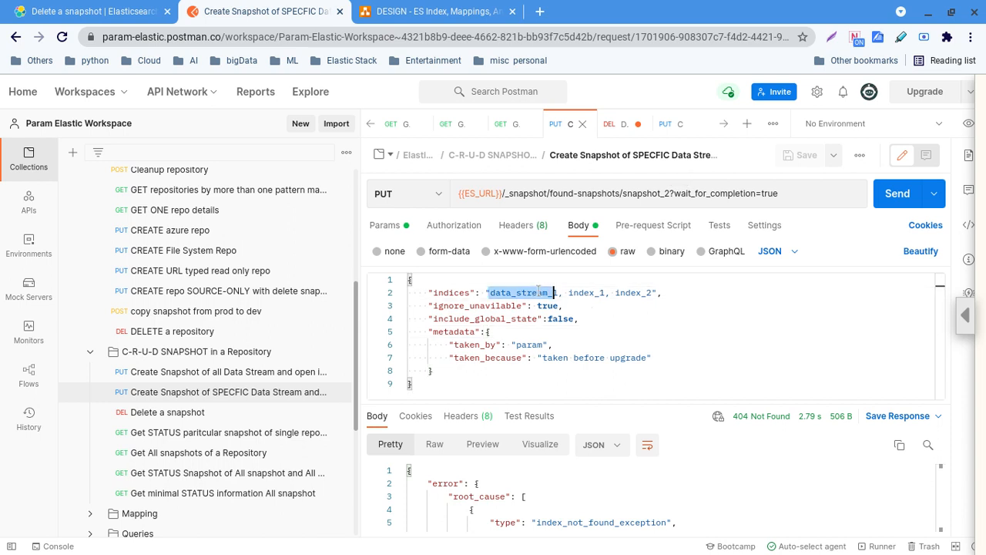
pyautogui.moveTo(565, 293); pyautogui.dragTo(644, 293)
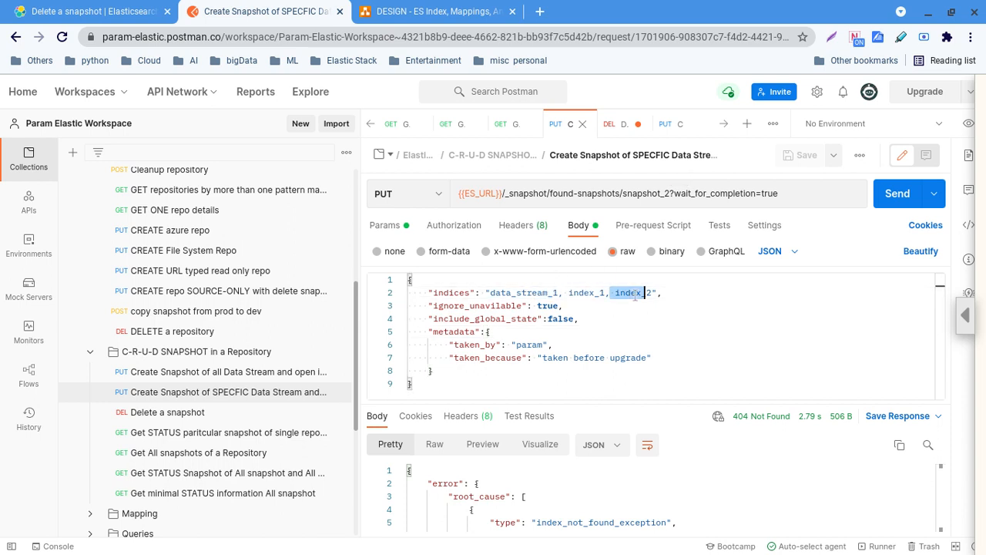
pyautogui.click(666, 398)
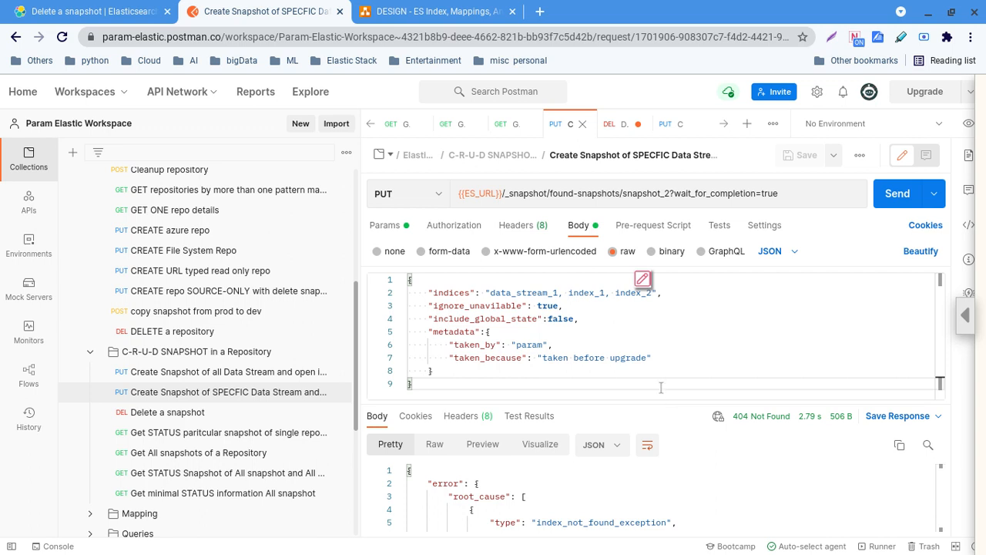
pyautogui.click(693, 339)
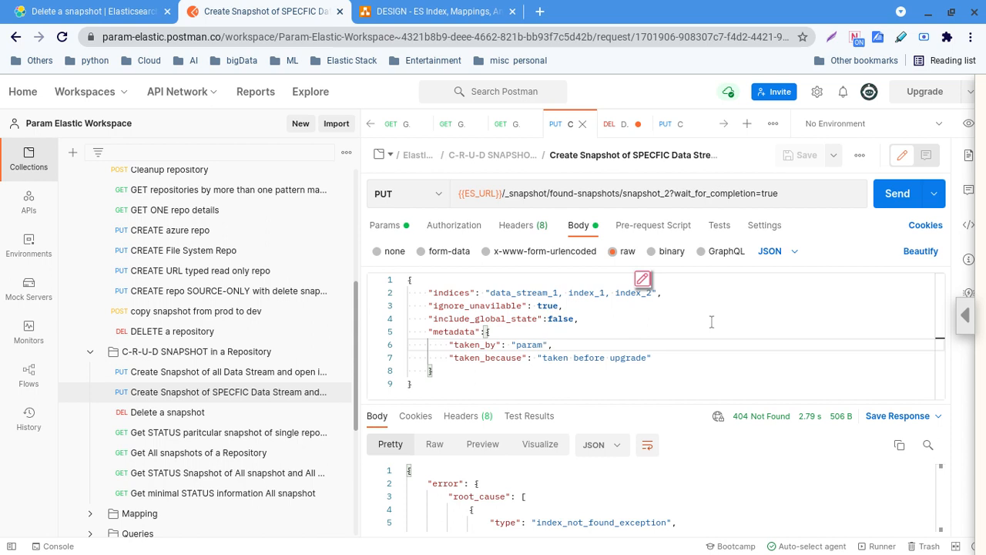
pyautogui.click(618, 193)
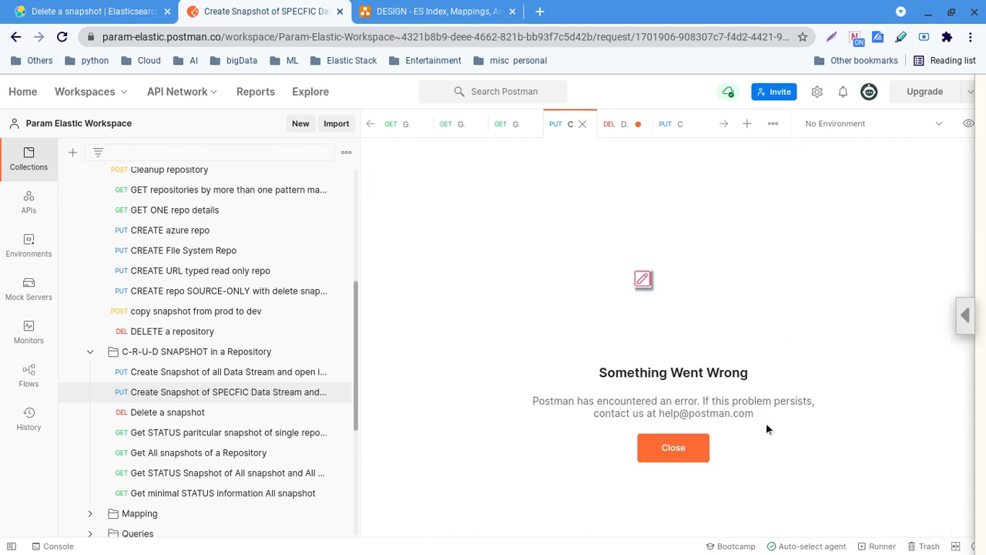
pyautogui.click(672, 449)
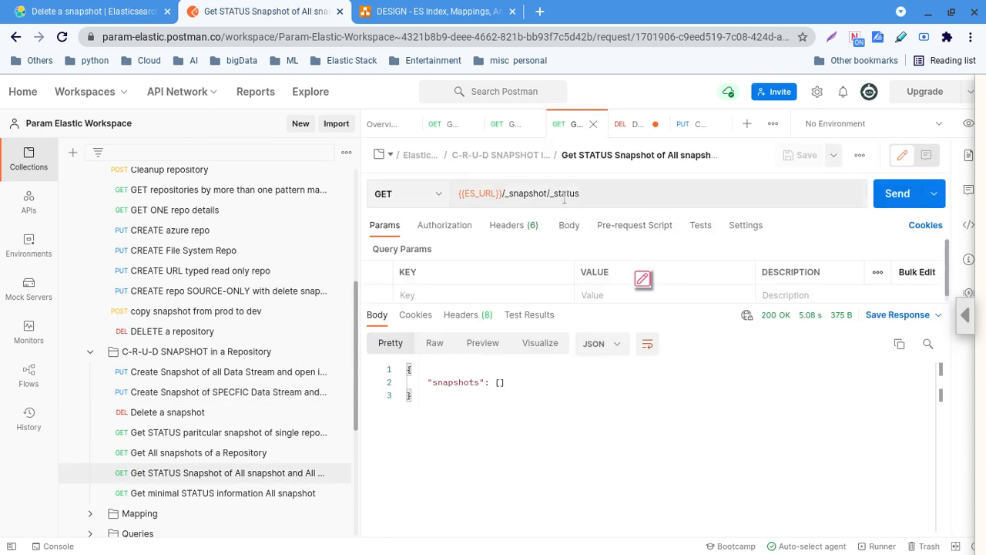
# Reopen the request, pointing out found-snapshots/snapshot_2, and enlarge the body editor
pyautogui.click(177, 400)
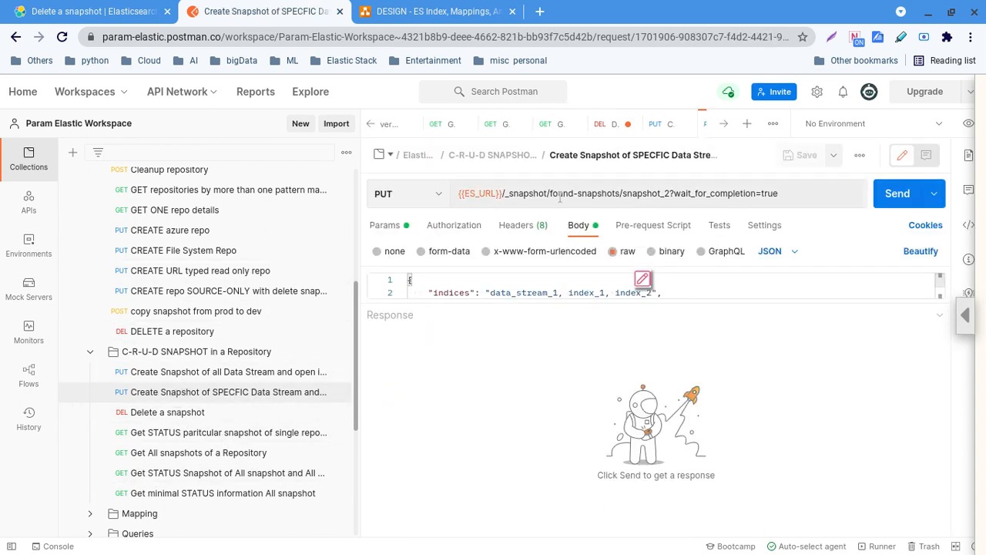
pyautogui.click(567, 194)
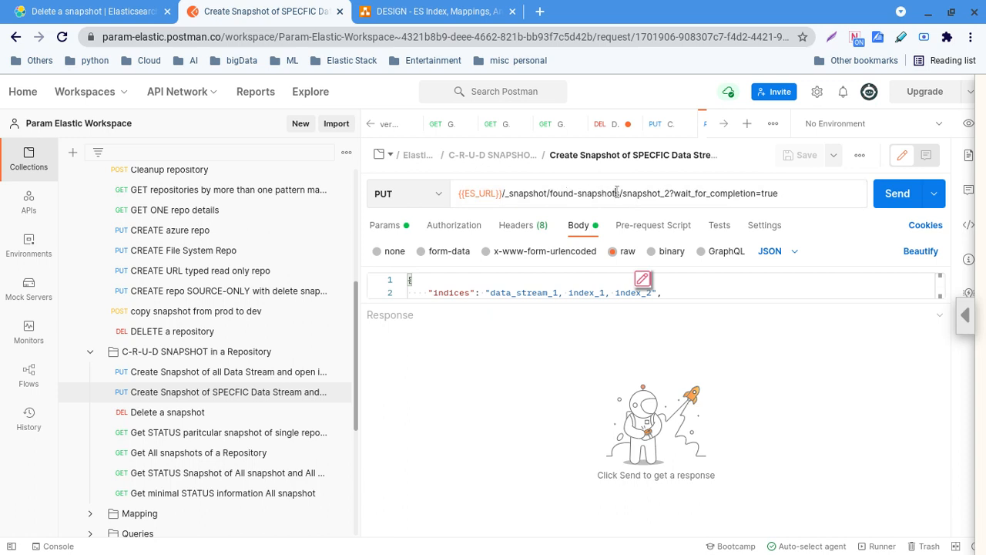
pyautogui.moveTo(600, 193); pyautogui.dragTo(550, 193)
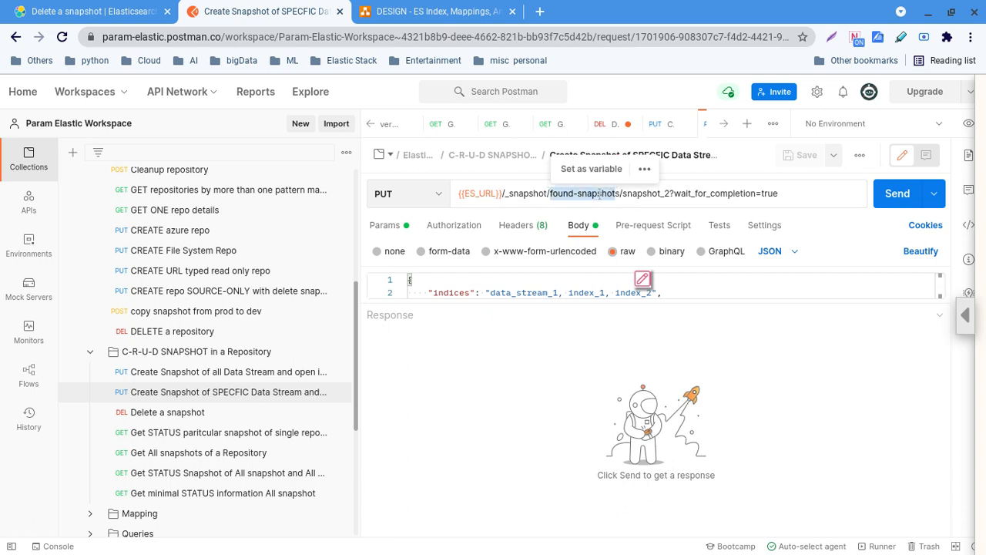
pyautogui.moveTo(622, 193); pyautogui.dragTo(653, 194)
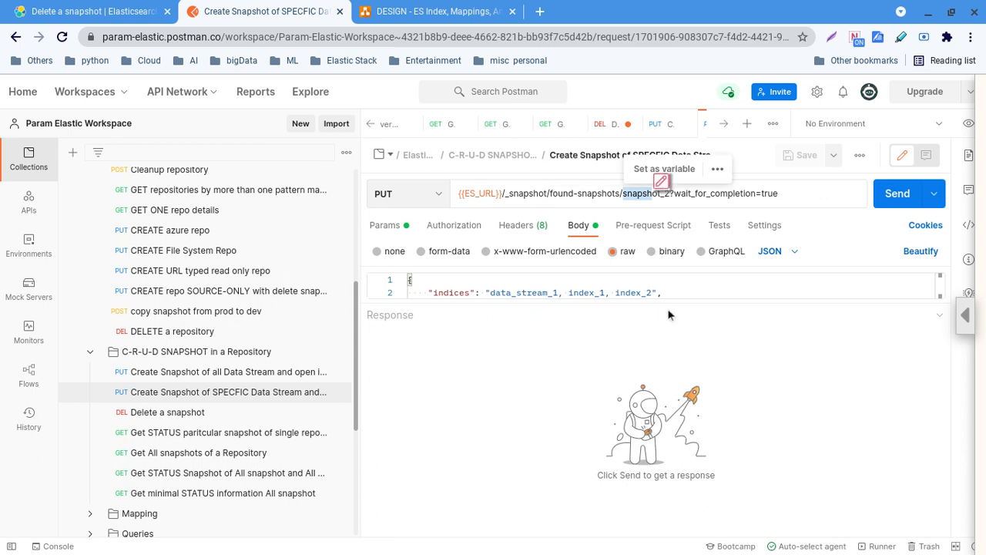
pyautogui.moveTo(669, 304); pyautogui.dragTo(630, 400)
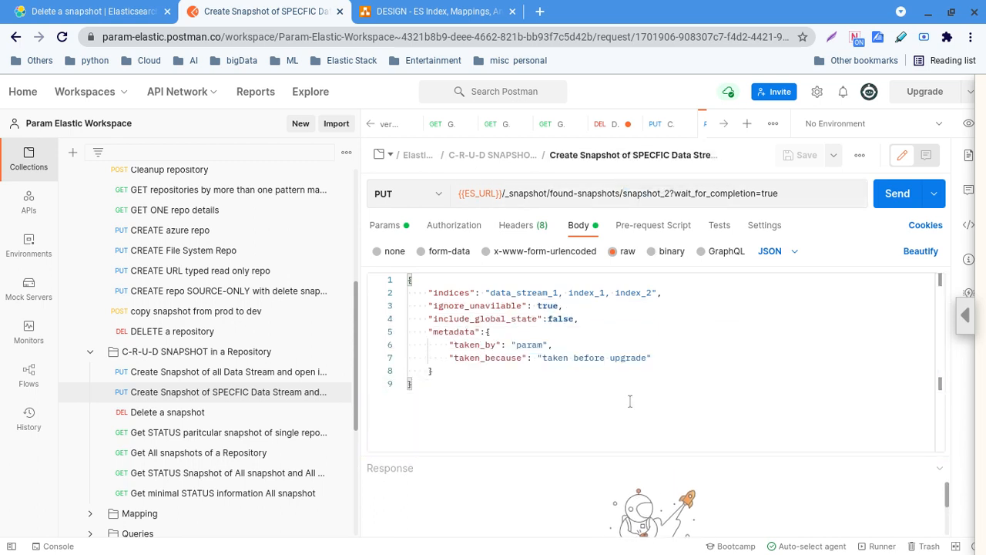
# Go through the body keys: indices, ignore_unavailable, include_global_state, and metadata taken_by/taken_because
pyautogui.doubleClick(453, 293)
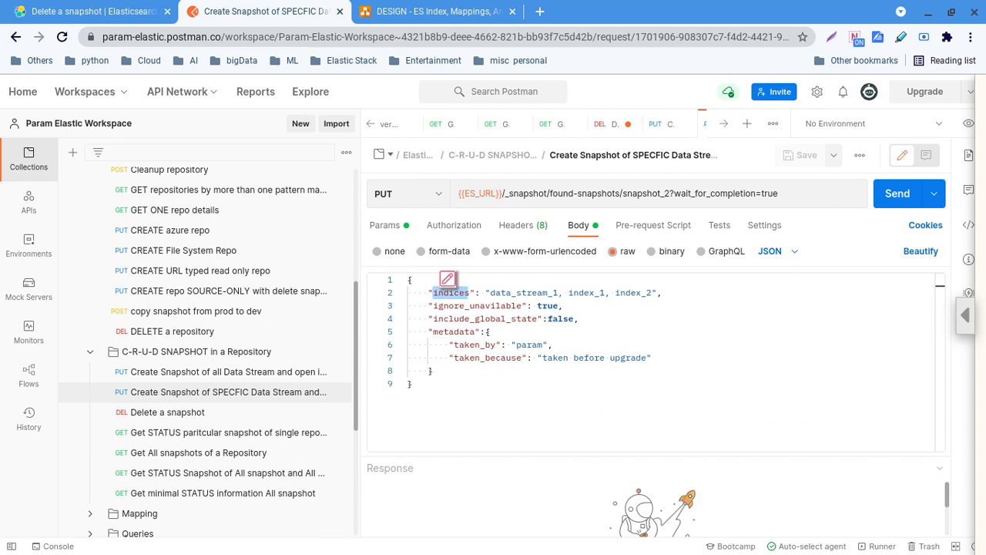
pyautogui.doubleClick(482, 306)
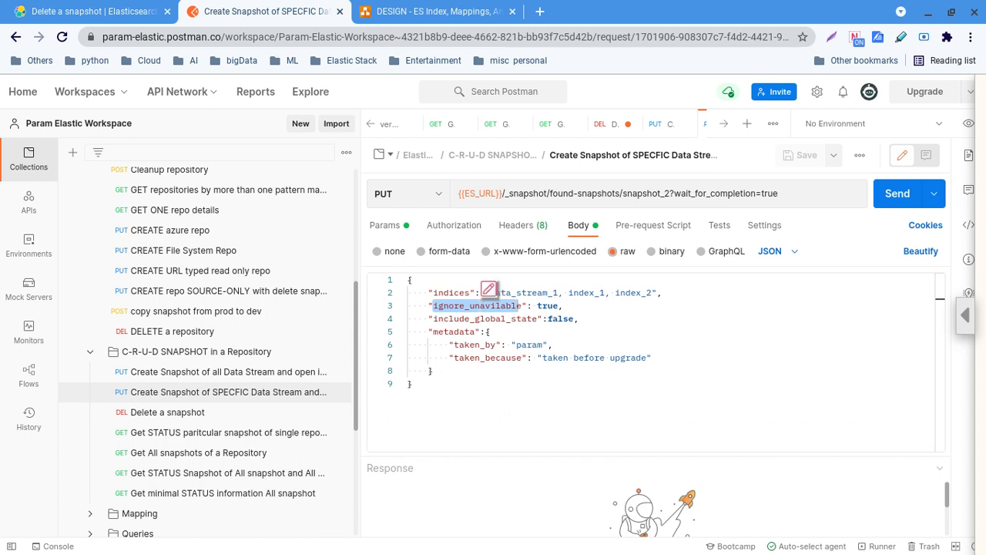
pyautogui.doubleClick(498, 318)
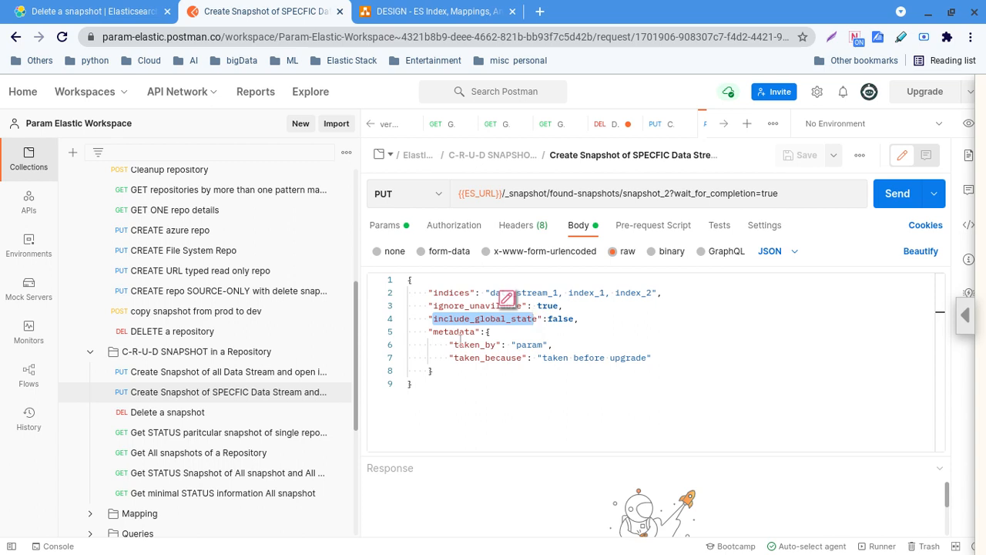
pyautogui.doubleClick(452, 331)
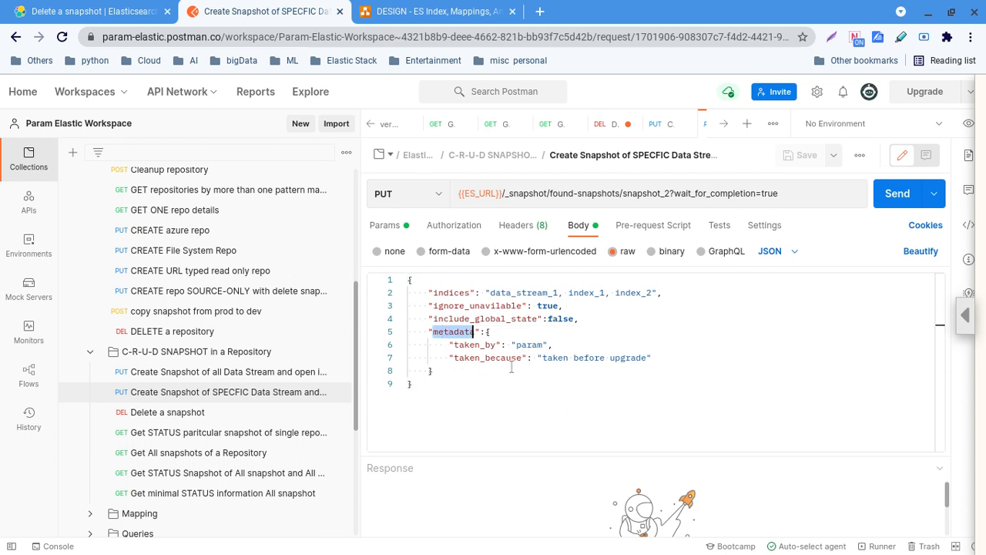
pyautogui.doubleClick(472, 345)
pyautogui.click(646, 359)
pyautogui.moveTo(662, 362); pyautogui.dragTo(448, 345)
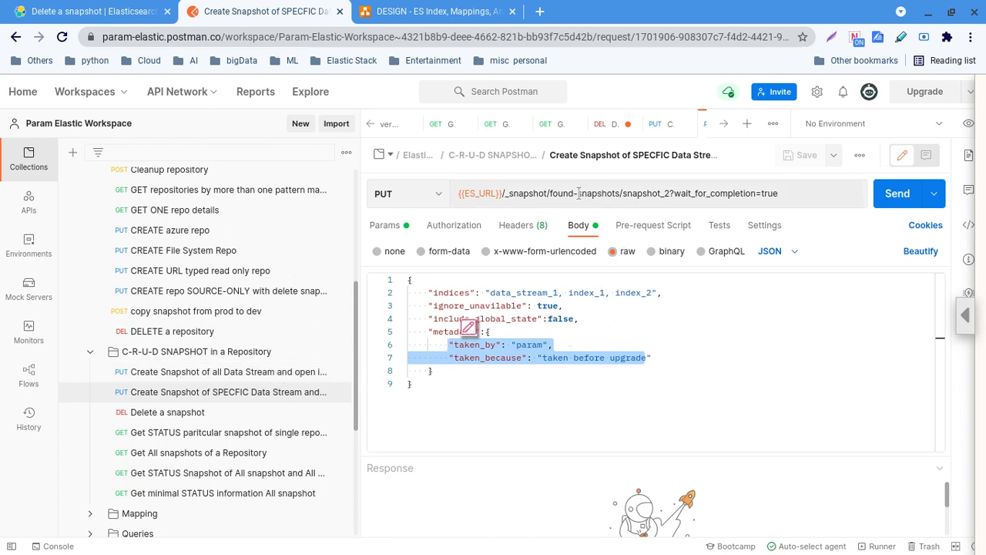
pyautogui.moveTo(507, 193); pyautogui.dragTo(742, 193)
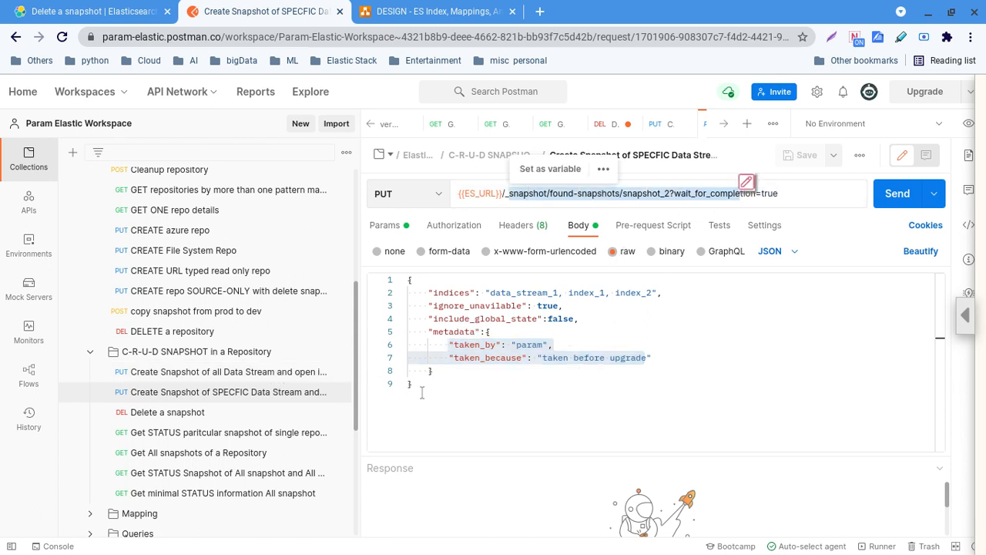
pyautogui.moveTo(422, 393); pyautogui.dragTo(397, 286)
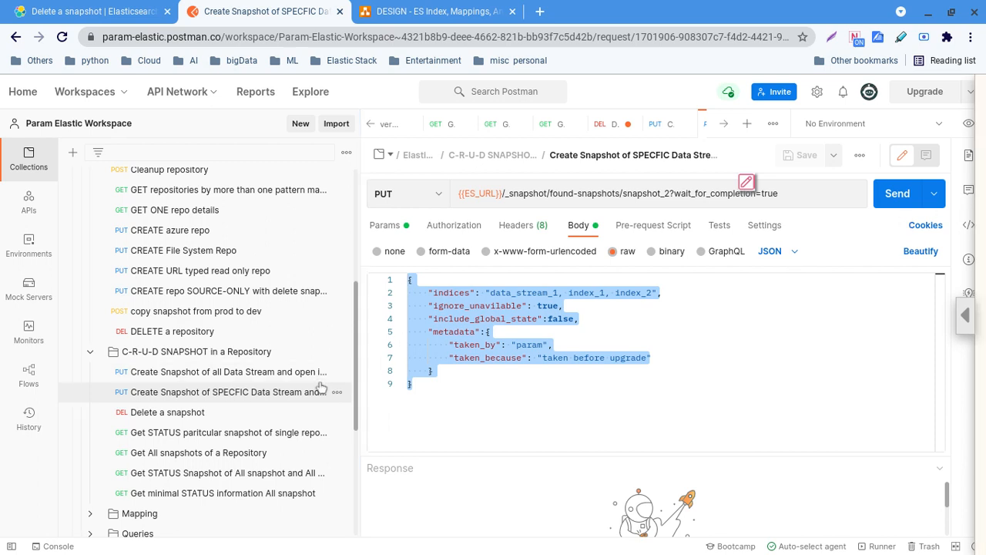
pyautogui.click(252, 438)
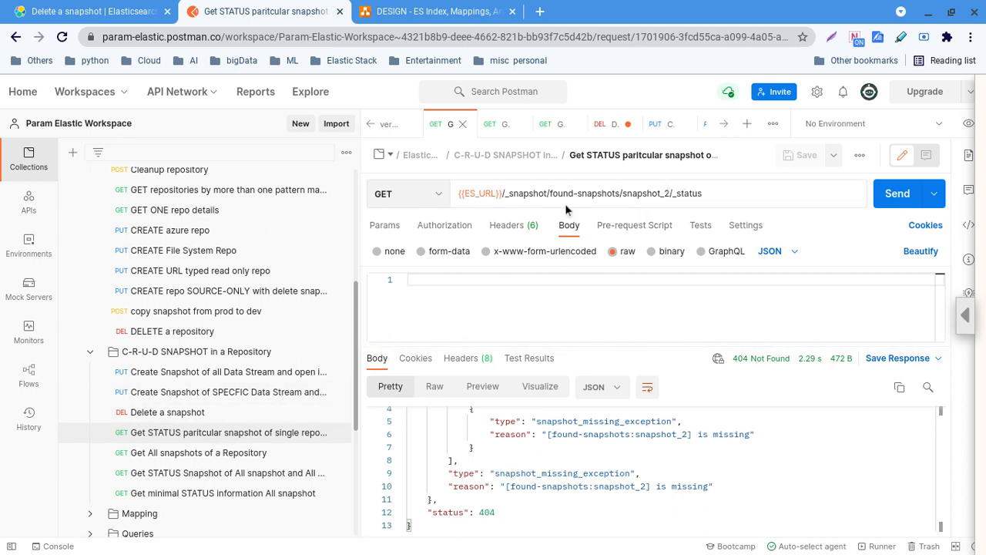
# Change the status request URL's snapshot name to snapshot_4 and send it
pyautogui.moveTo(550, 193); pyautogui.dragTo(621, 193)
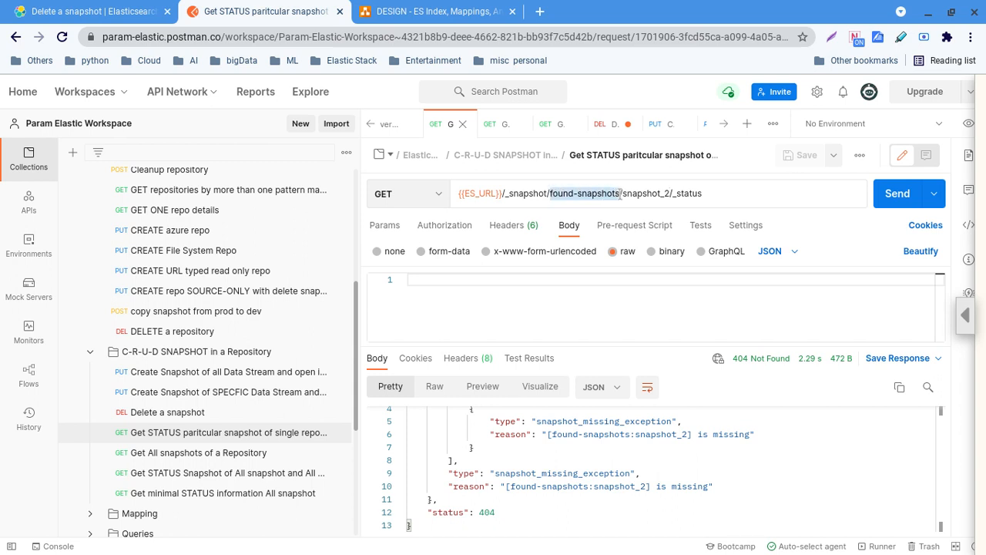
pyautogui.click(670, 193)
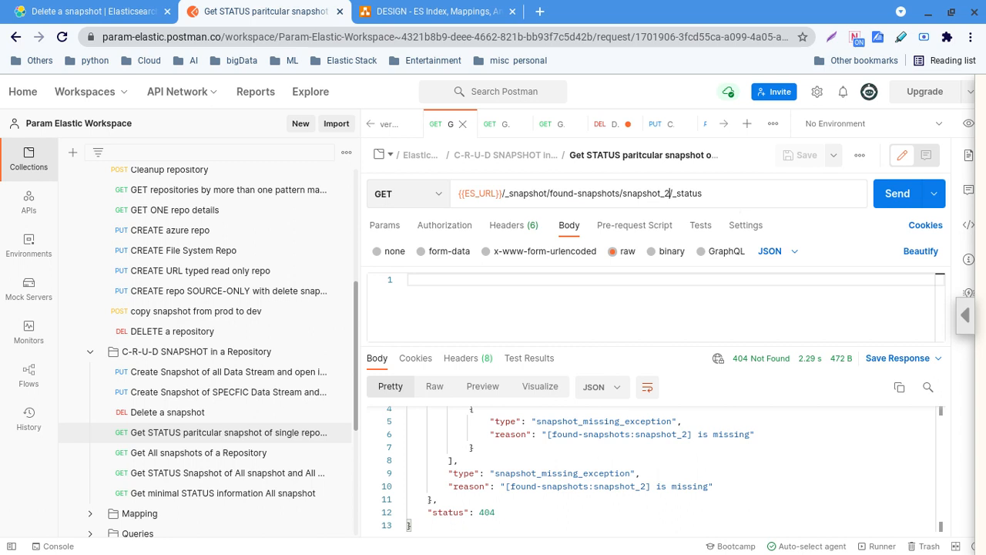
pyautogui.press('BackSpace')
pyautogui.write('4')
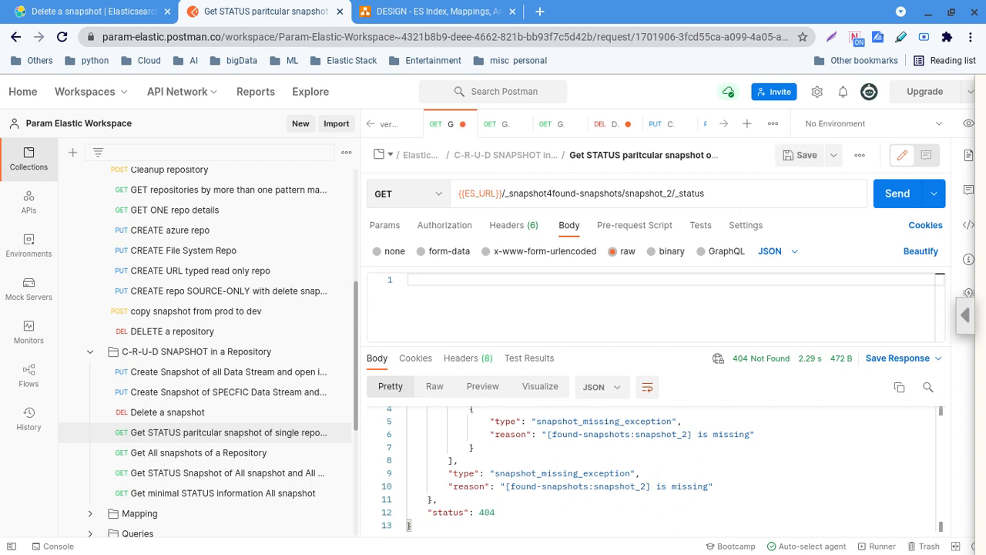
pyautogui.press('BackSpace')
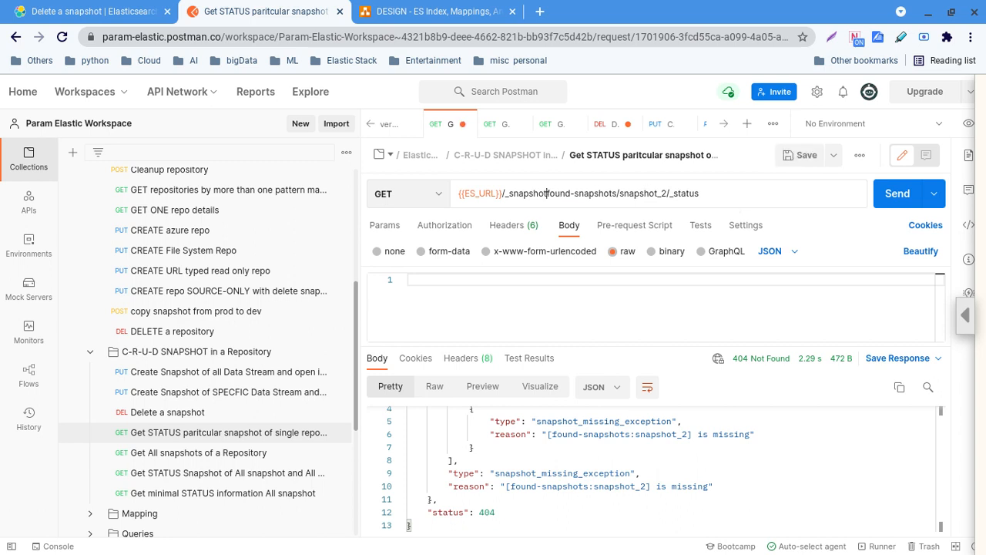
pyautogui.click(687, 196)
pyautogui.press('Left')
pyautogui.press('Left')
pyautogui.press('Left')
pyautogui.press('Left')
pyautogui.press('Left')
pyautogui.press('BackSpace')
pyautogui.write('5')
pyautogui.press('BackSpace')
pyautogui.write('4')
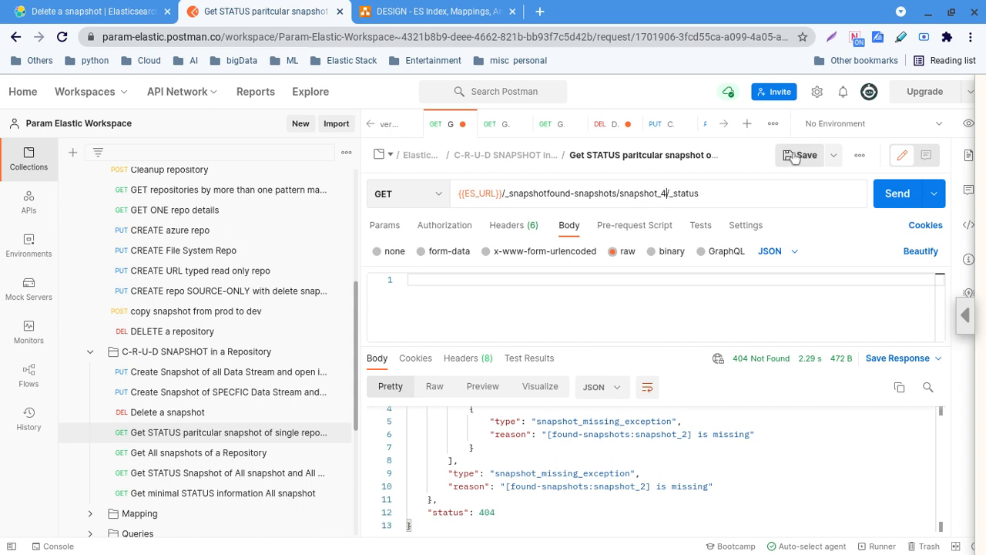
pyautogui.click(894, 194)
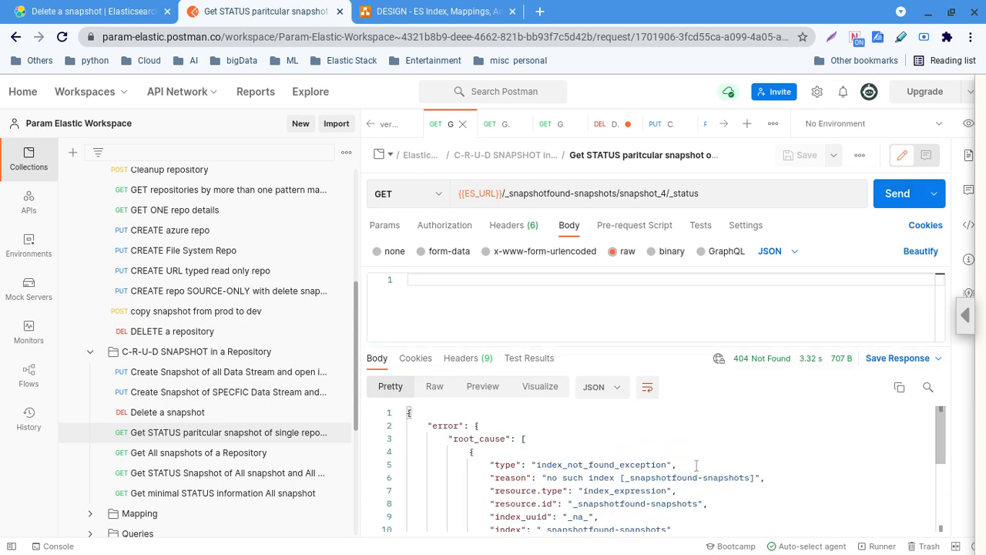
# Add the missing '/' after _snapshot, save, and resend to get SUCCESS with 101/101 shards
pyautogui.click(547, 194)
pyautogui.write('/')
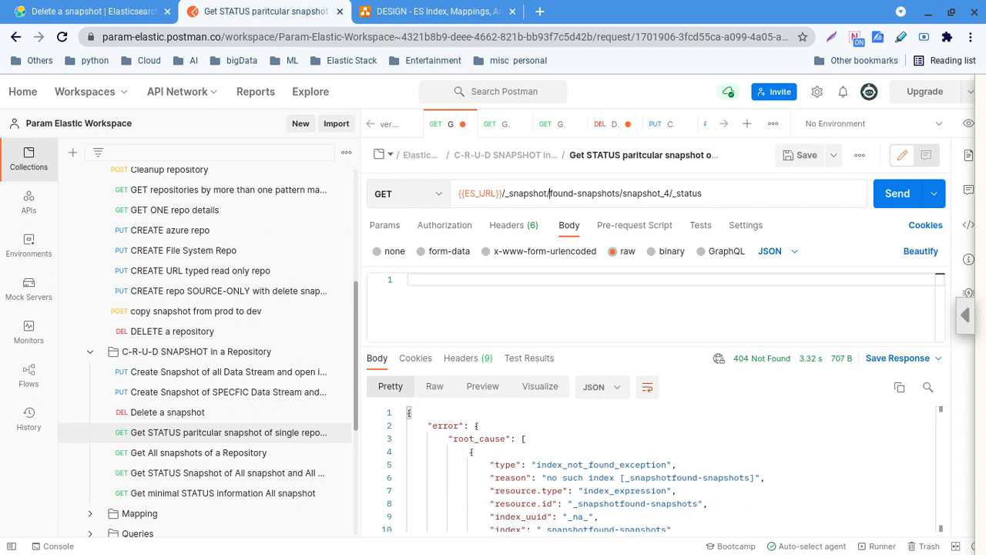
pyautogui.click(786, 157)
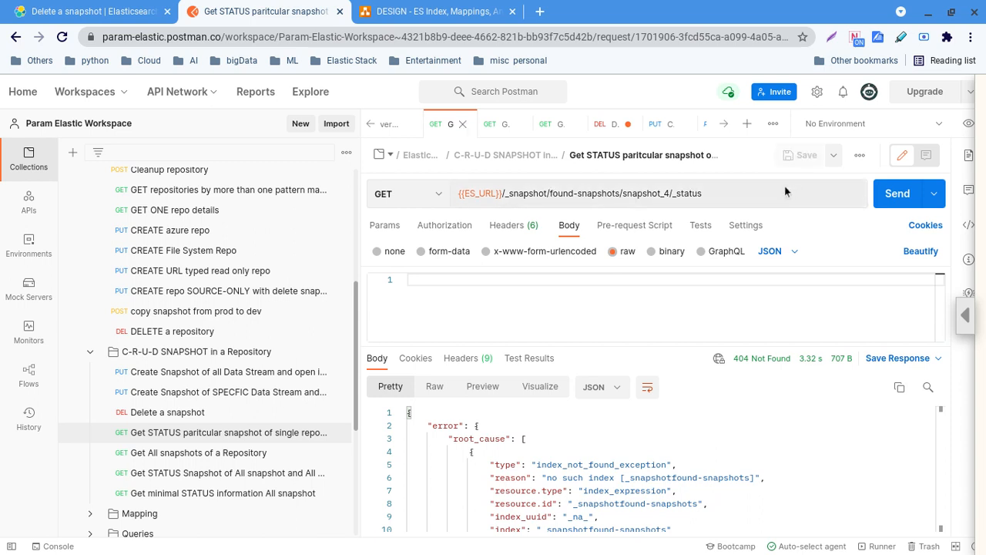
pyautogui.click(779, 189)
pyautogui.click(886, 198)
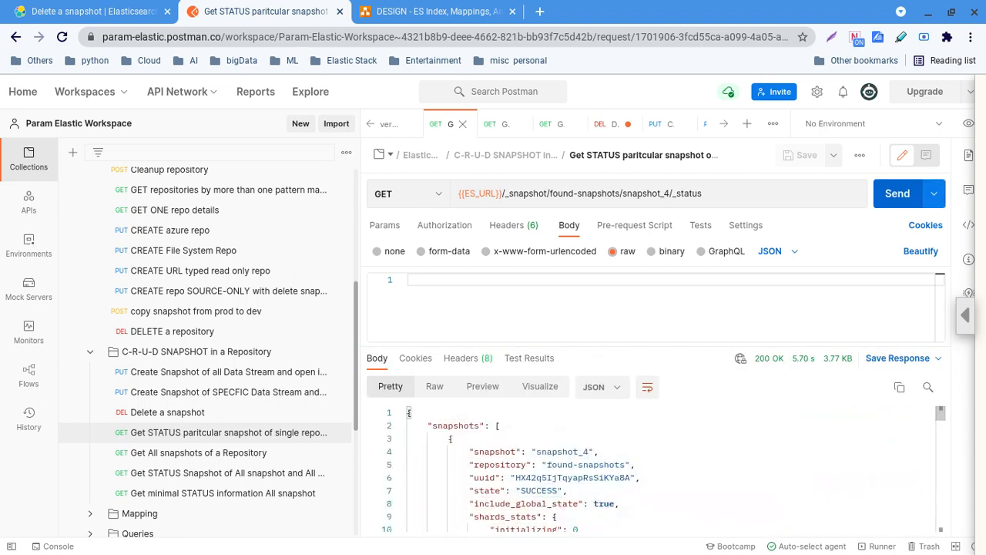
pyautogui.moveTo(547, 451); pyautogui.dragTo(594, 451)
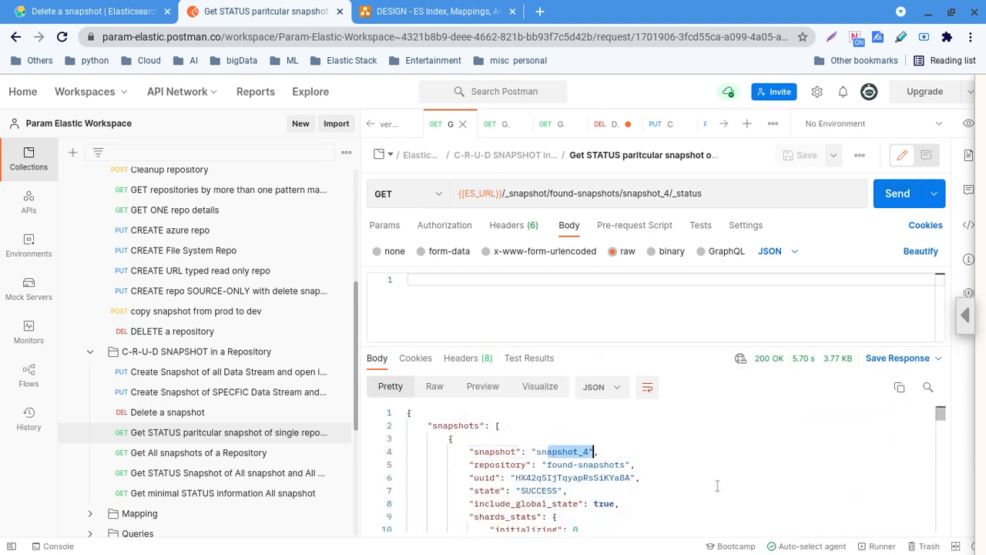
pyautogui.scroll(-2, 717, 482)
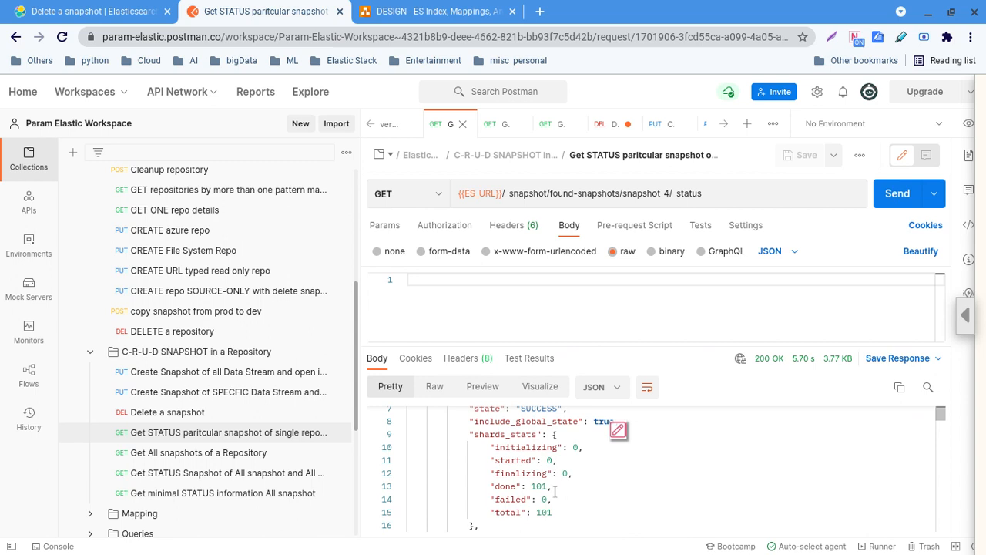
# Send found-snapshots/_all?verbose=false and collapse the indices to read the SUCCESS snapshot list
pyautogui.click(258, 495)
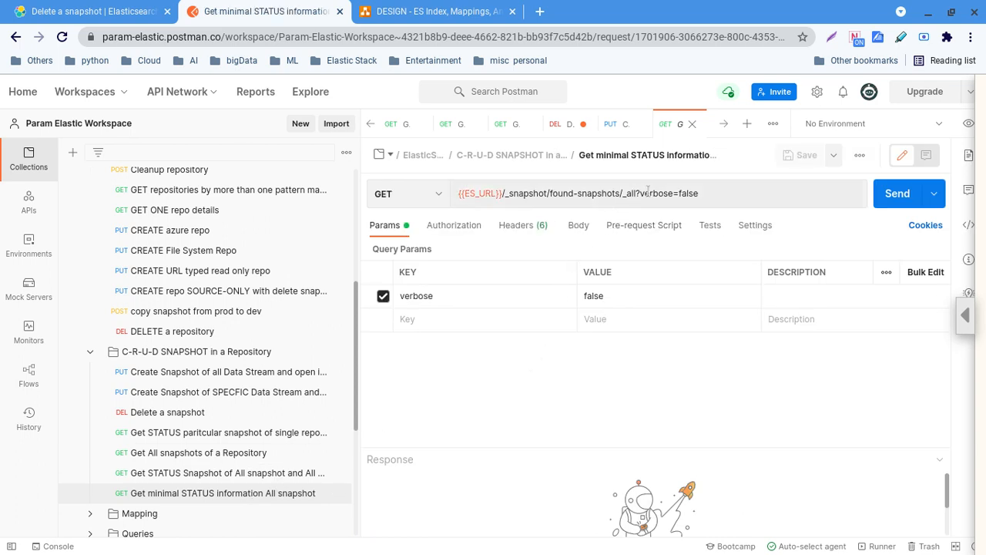
pyautogui.moveTo(639, 193); pyautogui.dragTo(702, 192)
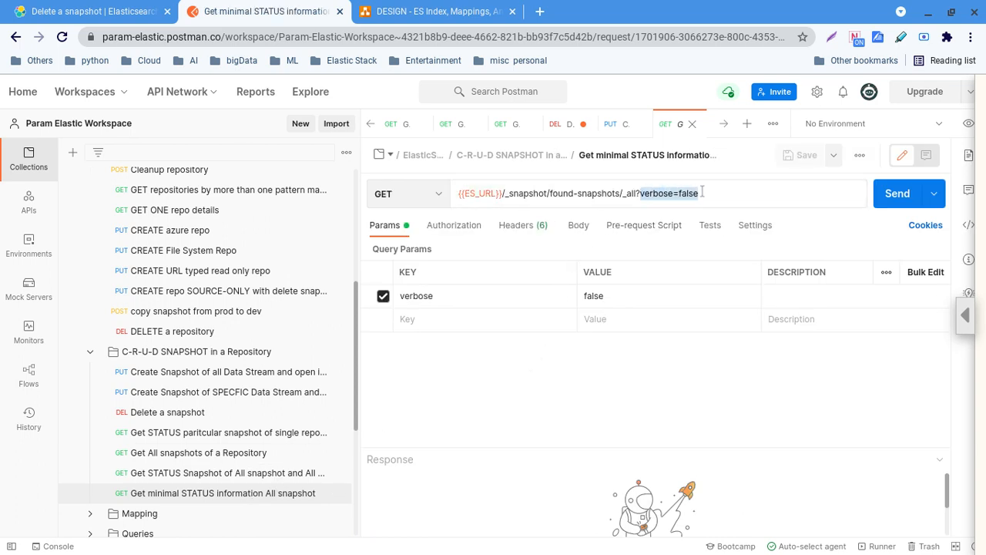
pyautogui.click(886, 195)
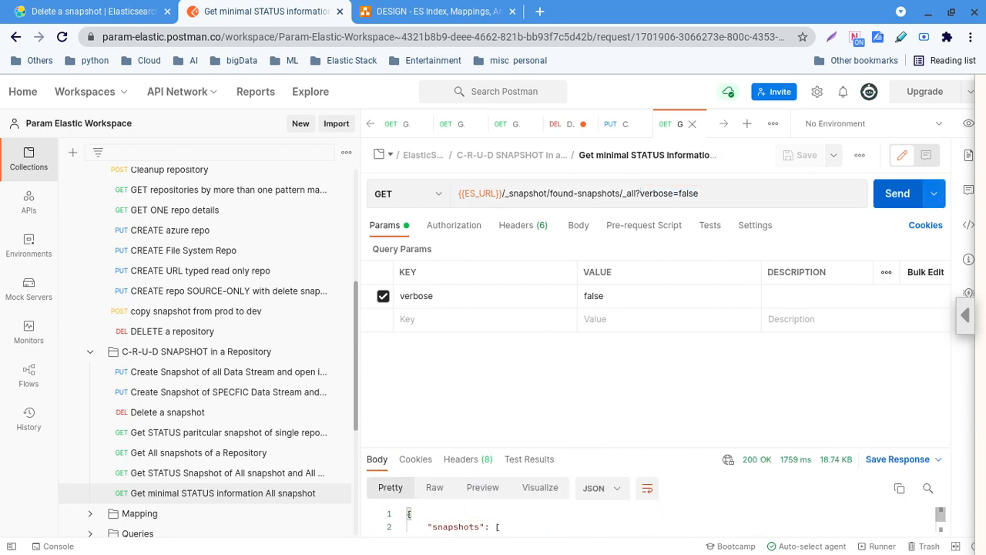
pyautogui.moveTo(658, 456); pyautogui.dragTo(660, 331)
pyautogui.scroll(-3, 624, 450)
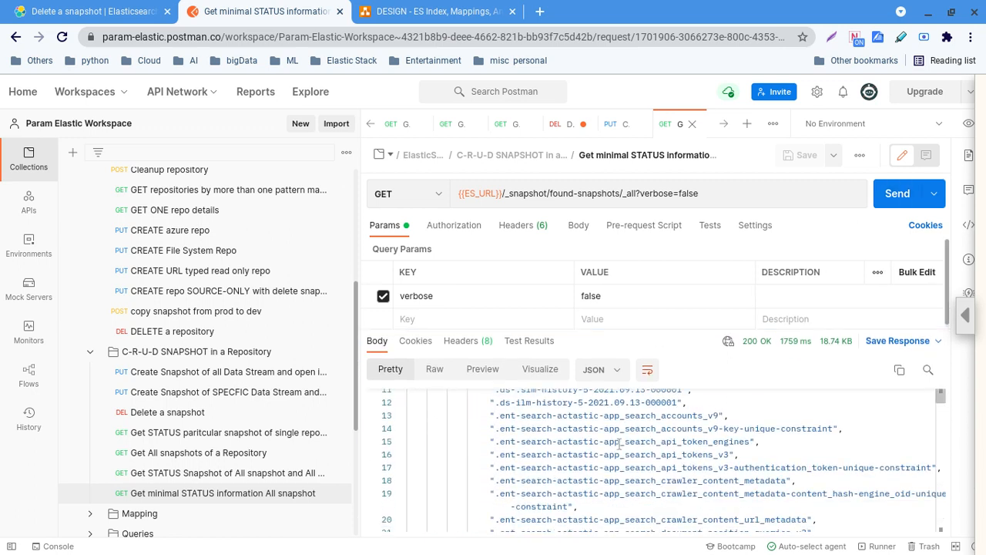
pyautogui.scroll(4, 624, 449)
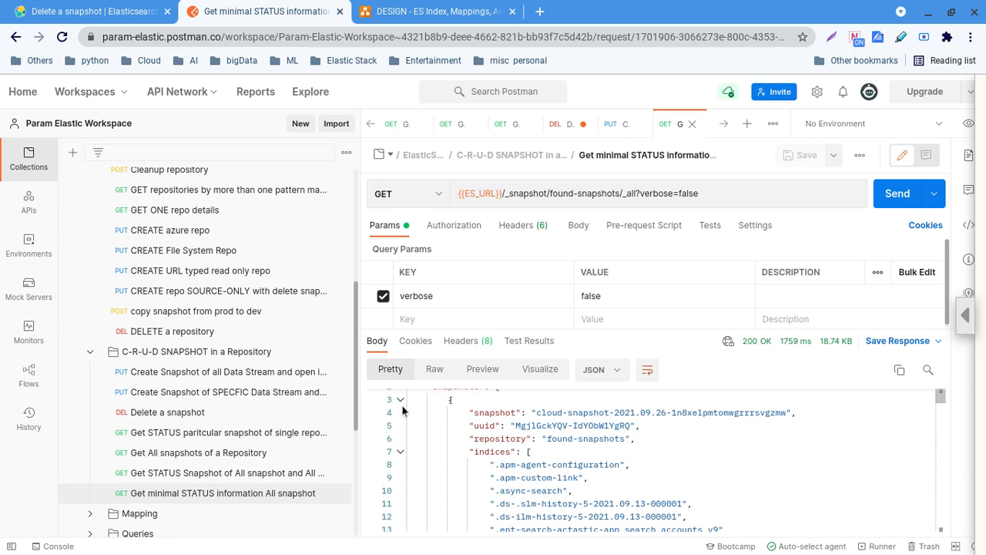
pyautogui.click(399, 452)
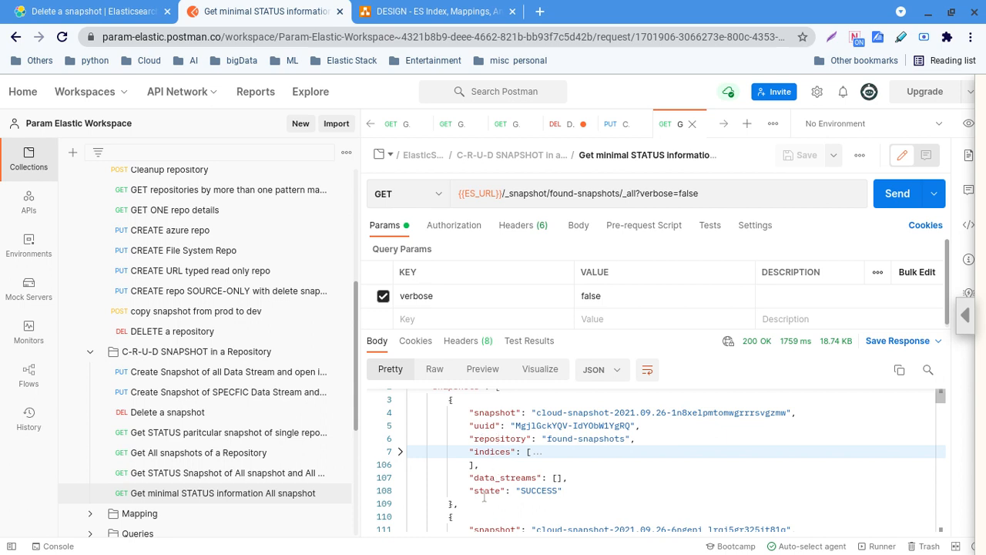
pyautogui.moveTo(553, 490); pyautogui.dragTo(467, 412)
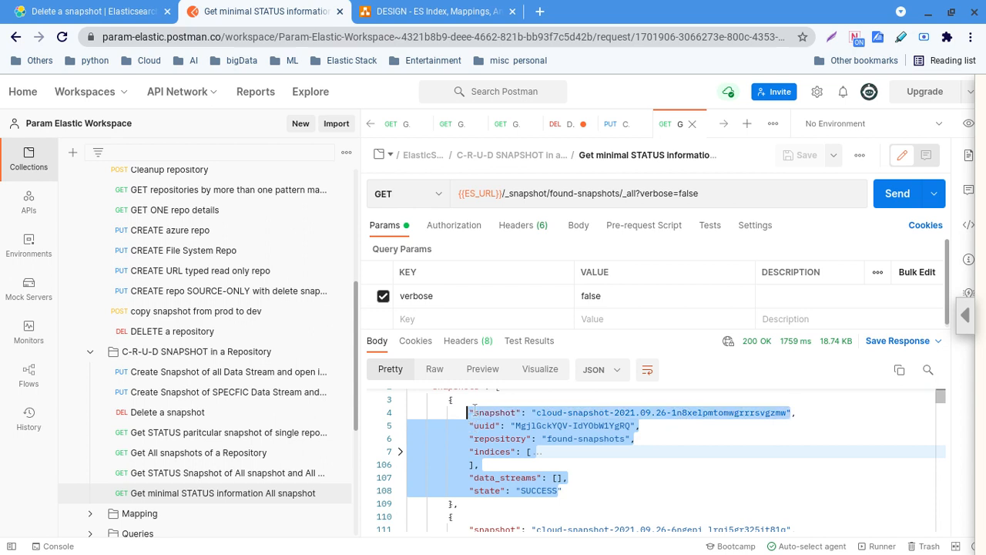
pyautogui.moveTo(640, 193); pyautogui.dragTo(703, 192)
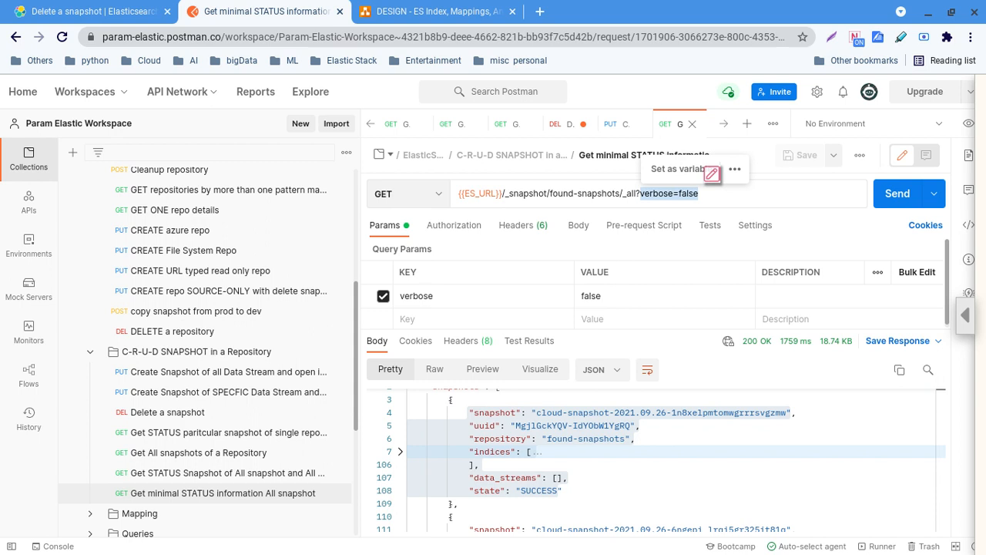
# Check the empty Get STATUS of All request, list all found-snapshots snapshots, then view the diagram
pyautogui.click(212, 475)
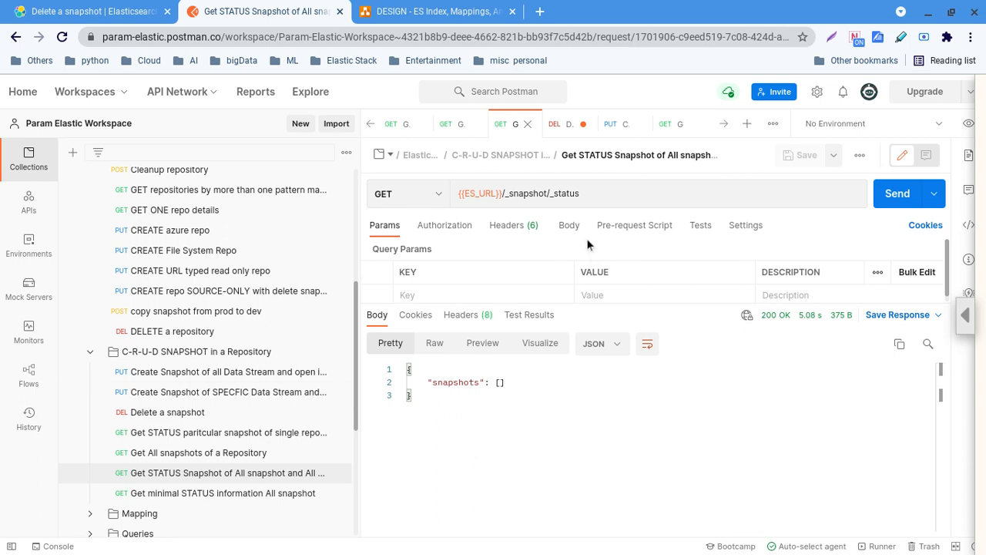
pyautogui.moveTo(550, 193); pyautogui.dragTo(588, 192)
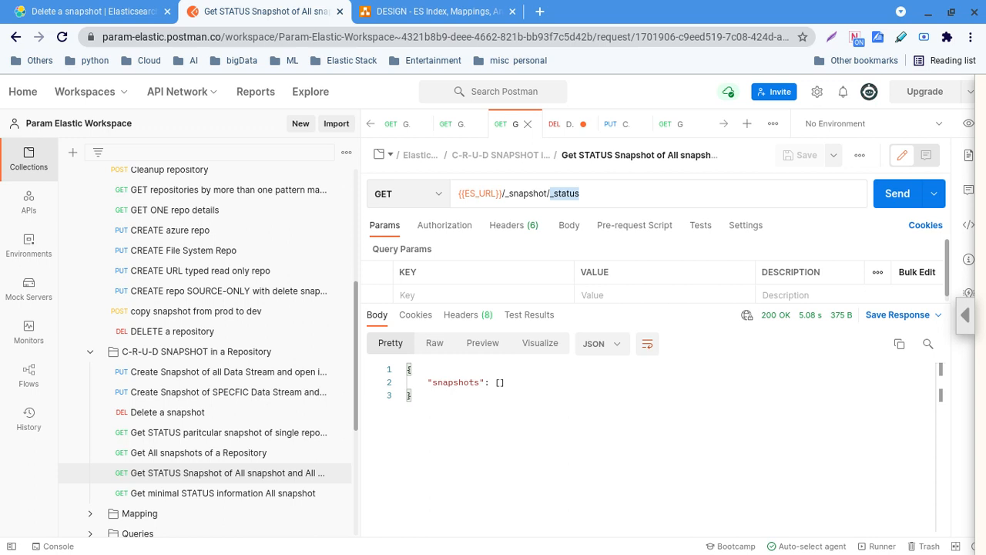
pyautogui.click(206, 453)
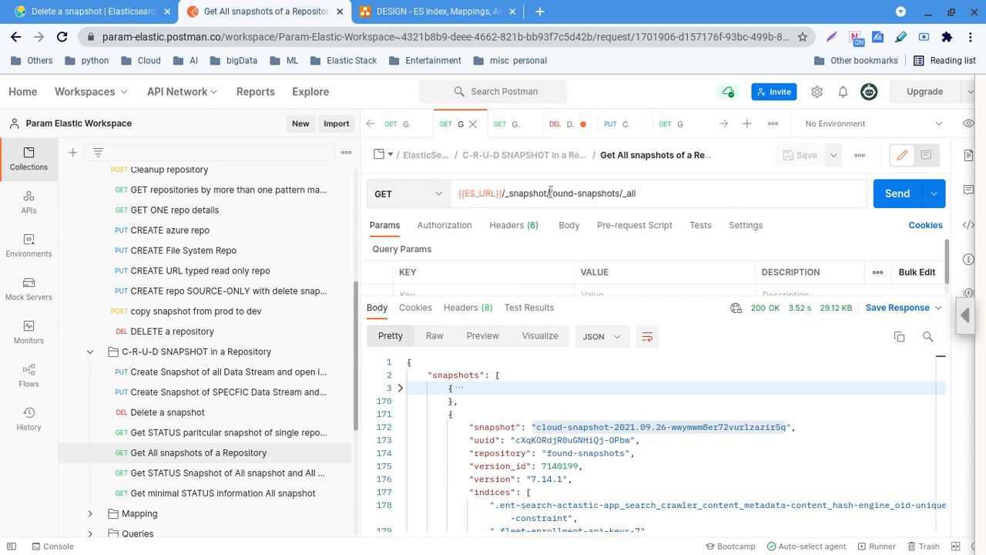
pyautogui.moveTo(550, 194); pyautogui.dragTo(621, 193)
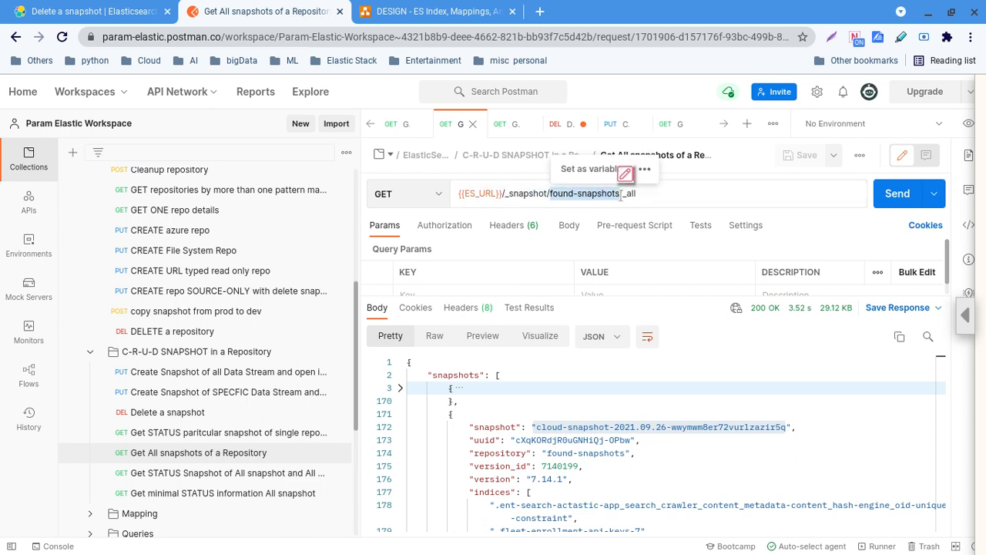
pyautogui.click(667, 194)
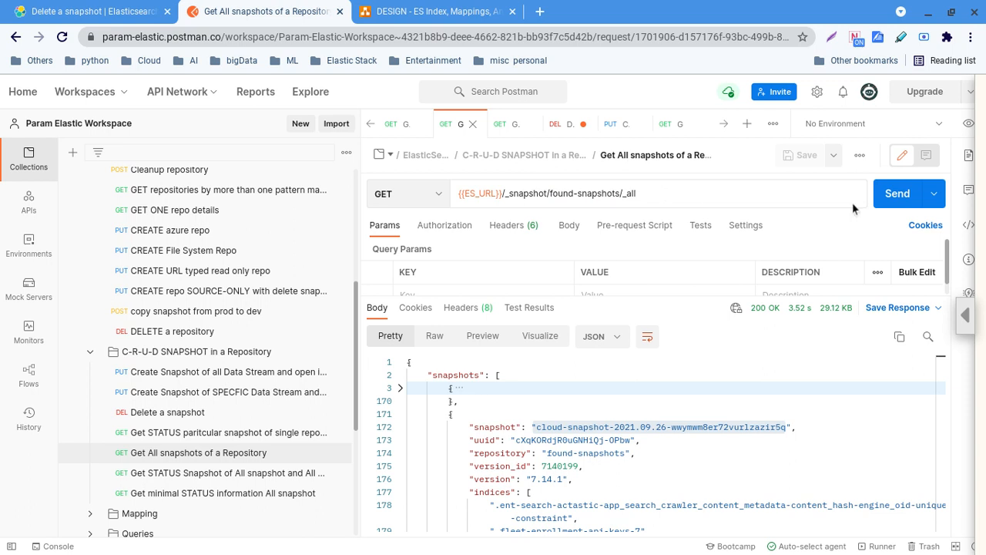
pyautogui.click(891, 198)
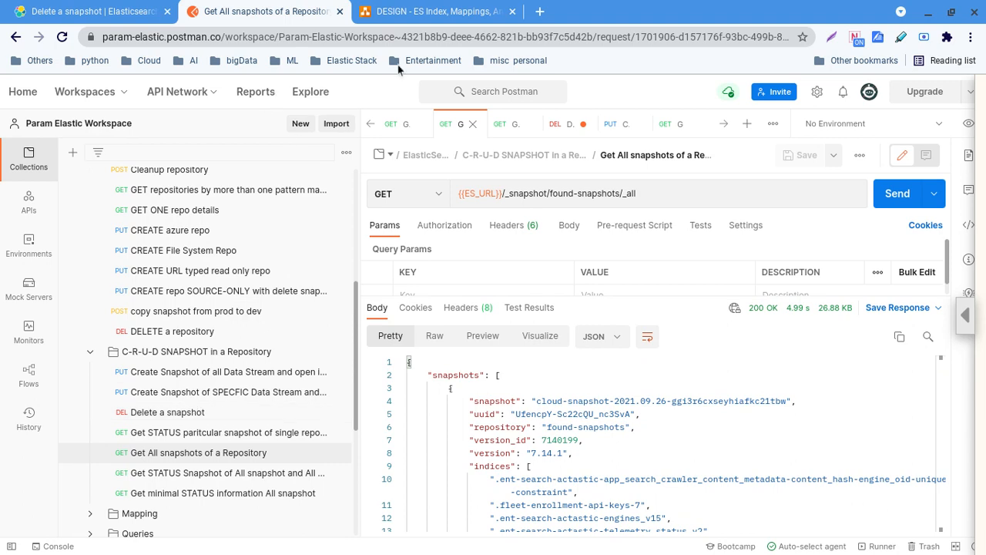
pyautogui.click(427, 12)
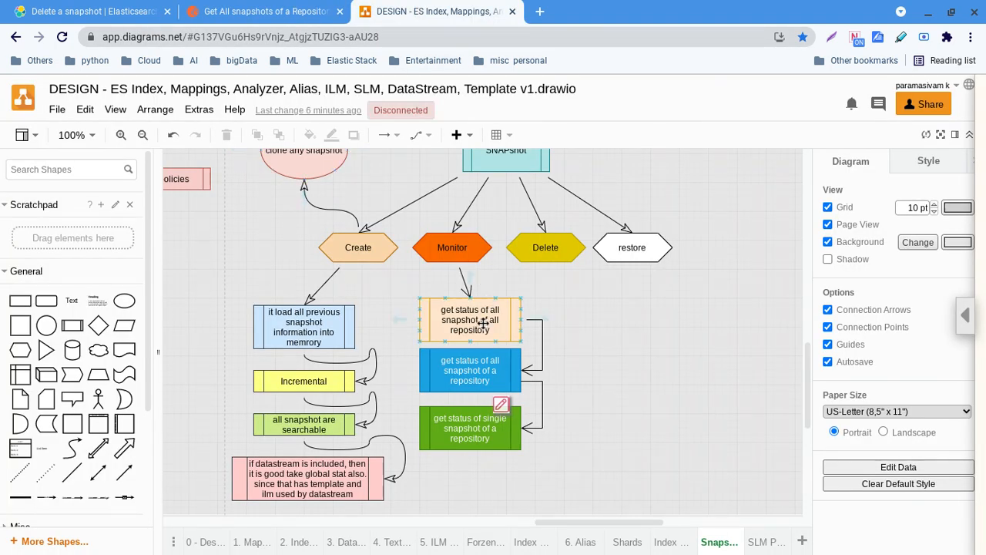